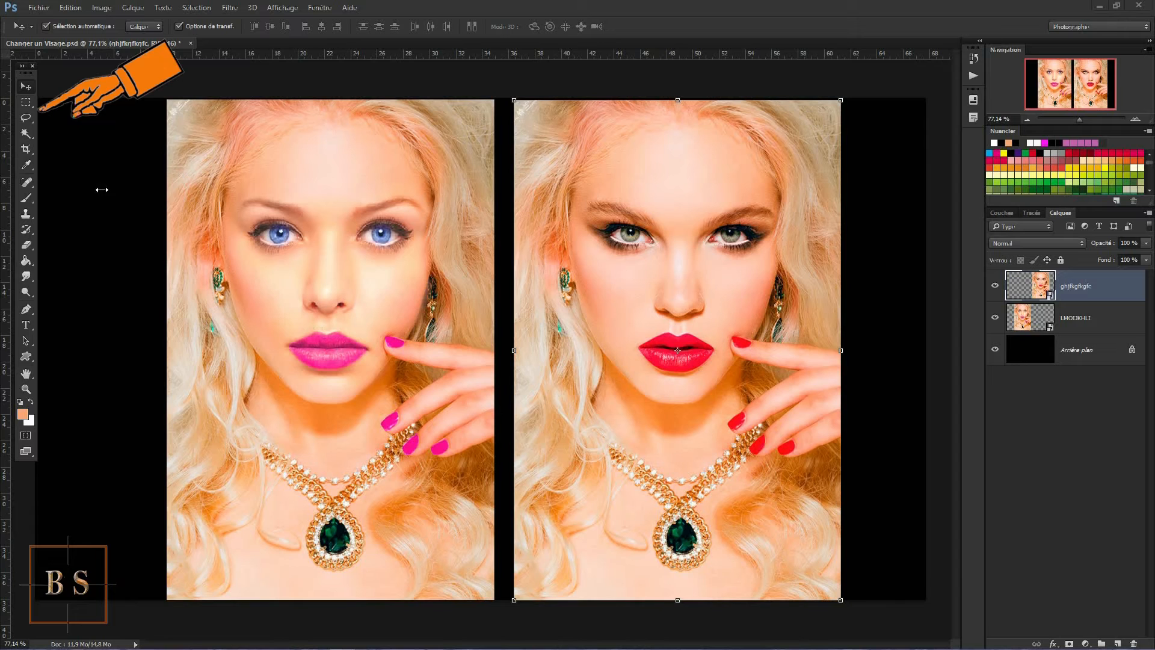
{"action": "left_click", "coordinate": [26, 119]}
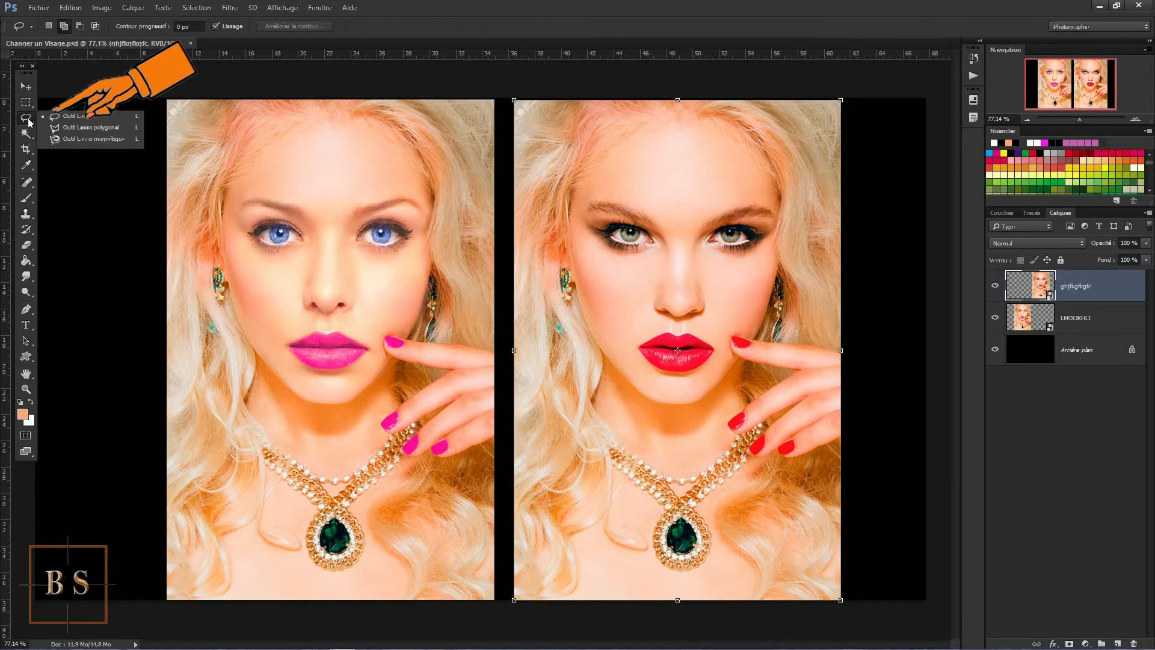
{"action": "left_click", "coordinate": [68, 119]}
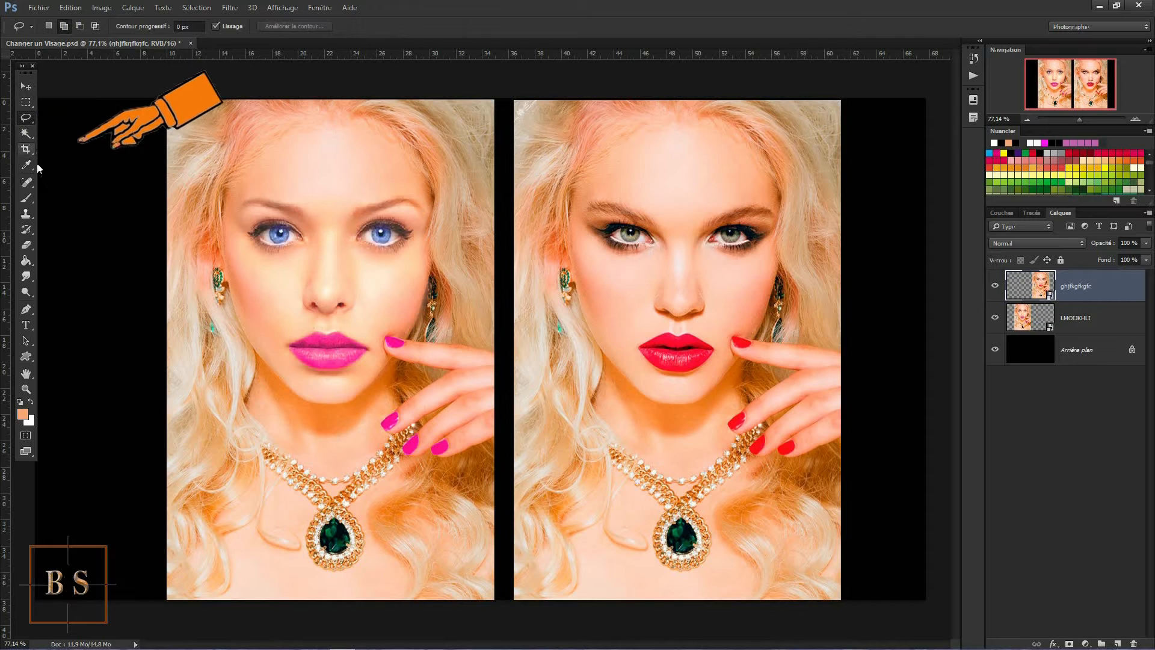
{"action": "left_click", "coordinate": [29, 201]}
{"action": "left_click", "coordinate": [68, 196]}
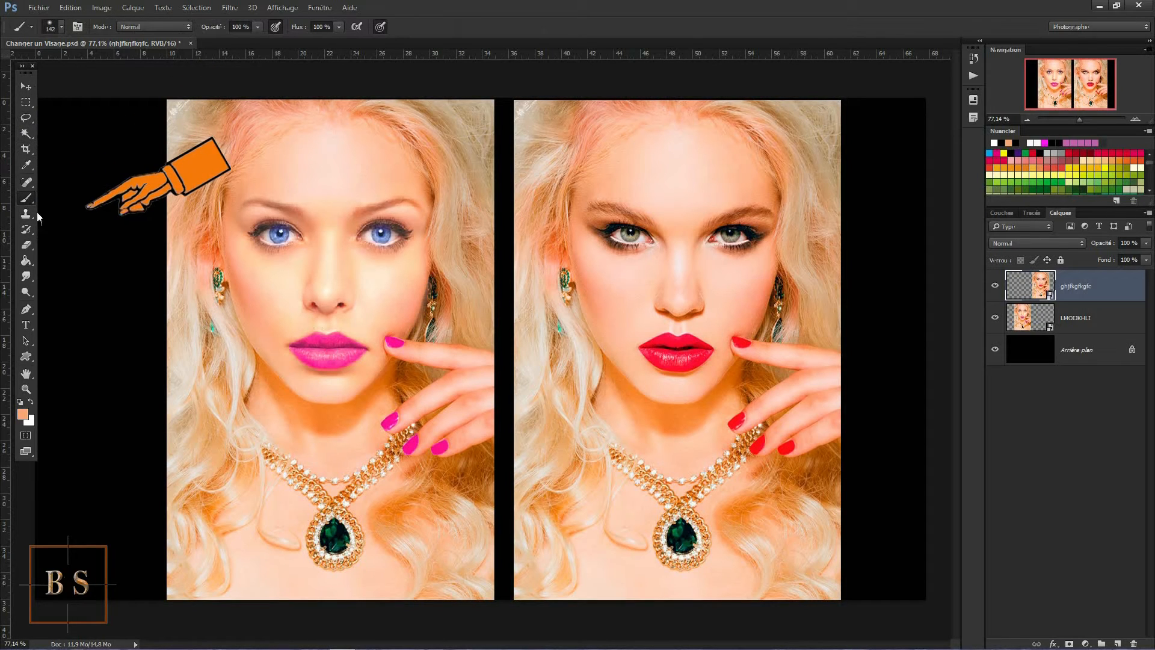
{"action": "left_click", "coordinate": [27, 246]}
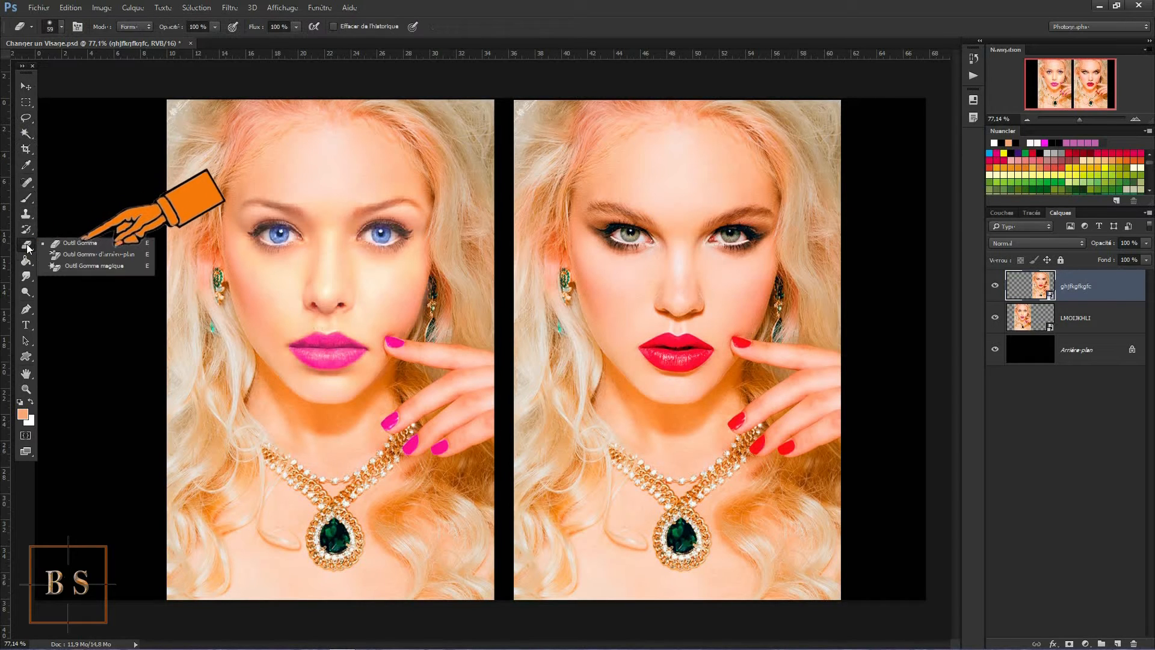
{"action": "key", "text": "b"}
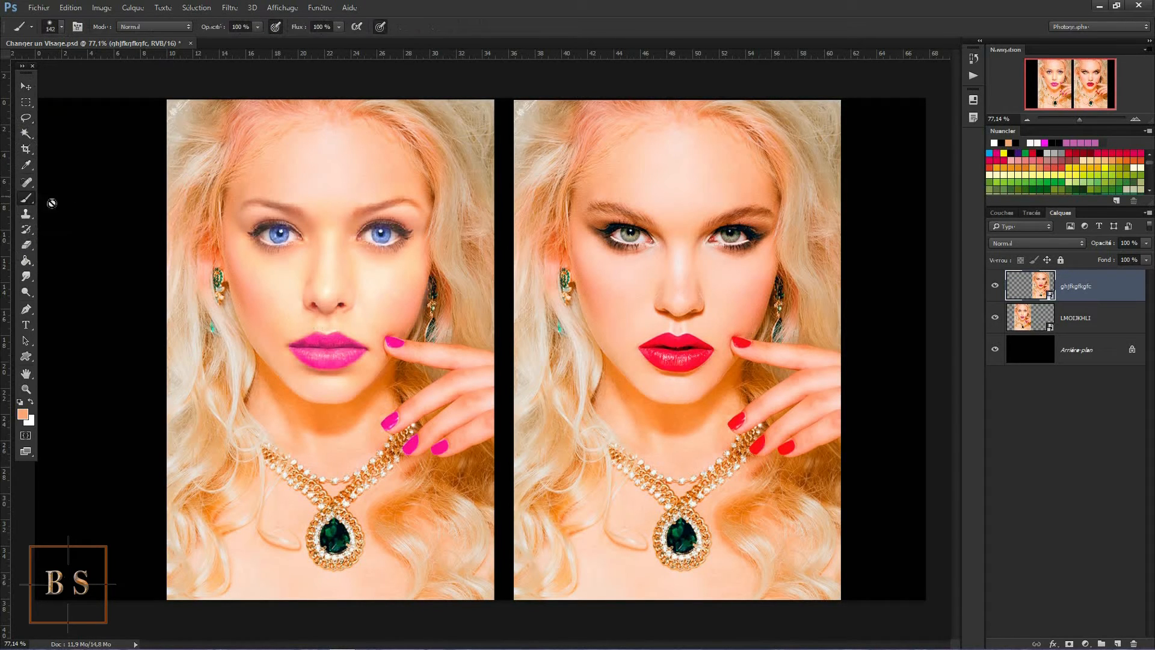
{"action": "left_click", "coordinate": [27, 247]}
- Close Changer un Visage.psd without saving and open the ghjfkgfkgfc.jpg portrait, leaving its colour profile unmodified
{"action": "left_click", "coordinate": [190, 43]}
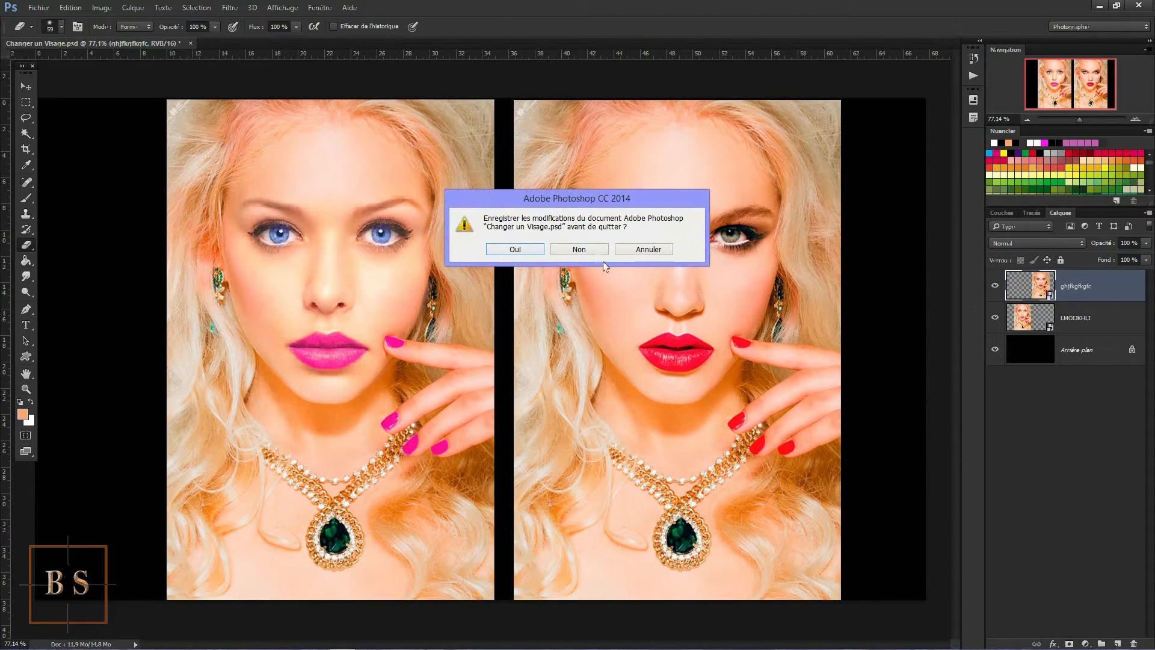
{"action": "left_click", "coordinate": [590, 251]}
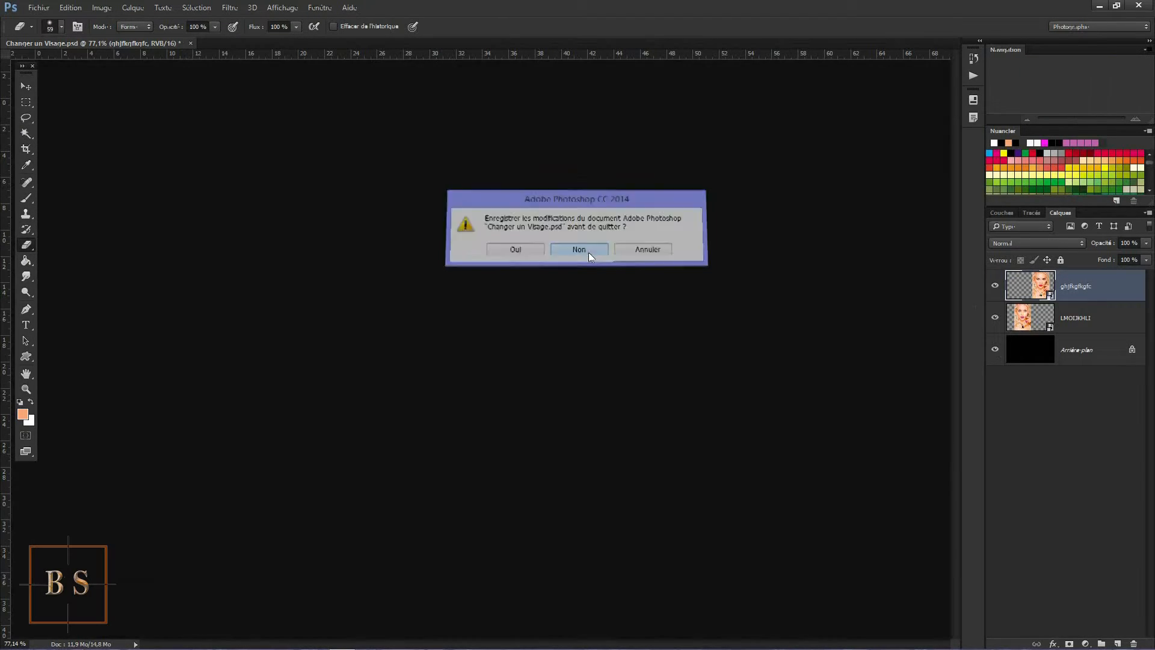
{"action": "left_click", "coordinate": [39, 8]}
{"action": "left_click", "coordinate": [43, 32]}
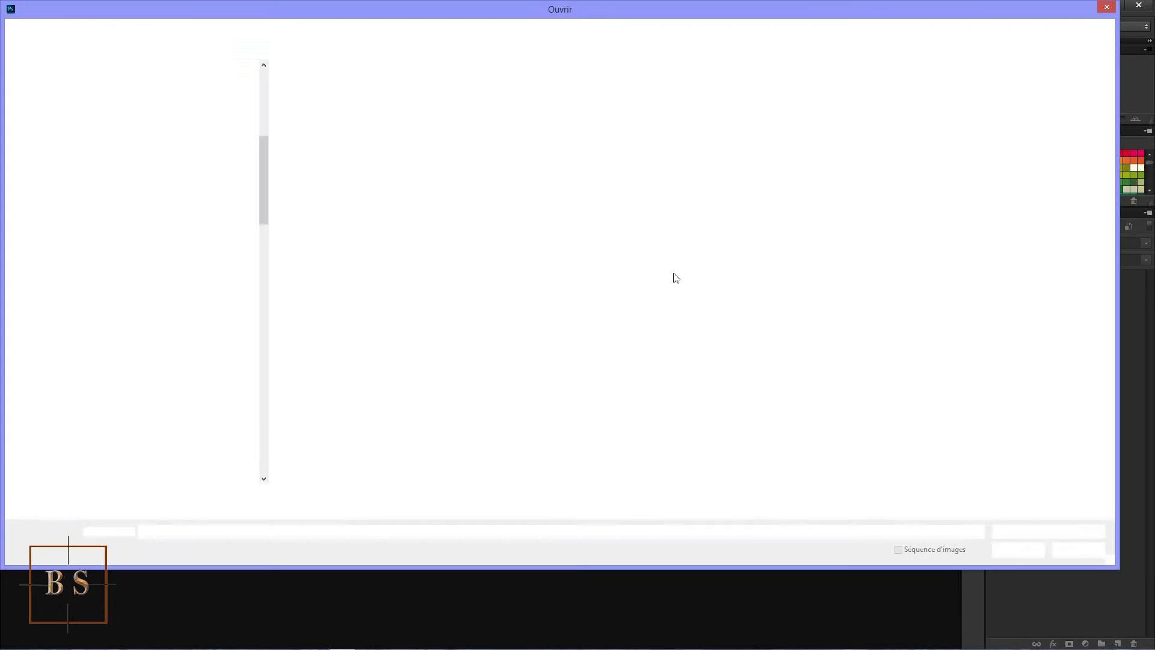
{"action": "left_click", "coordinate": [1060, 50]}
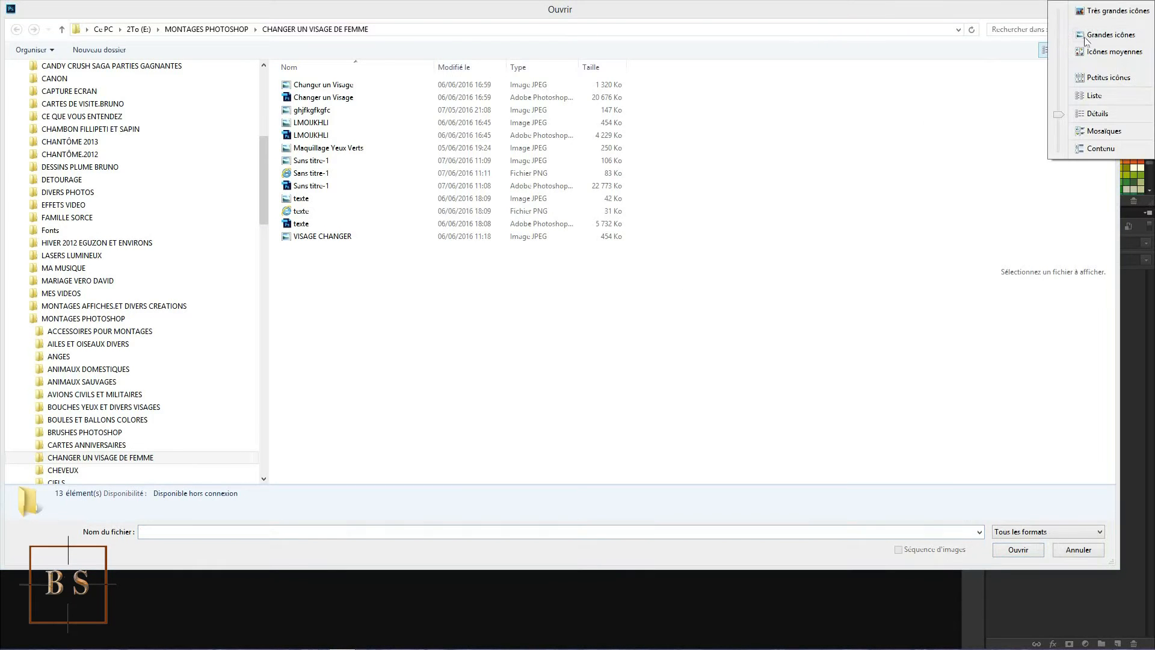
{"action": "left_click", "coordinate": [1095, 14]}
{"action": "left_click", "coordinate": [720, 142]}
{"action": "double_click", "coordinate": [720, 143]}
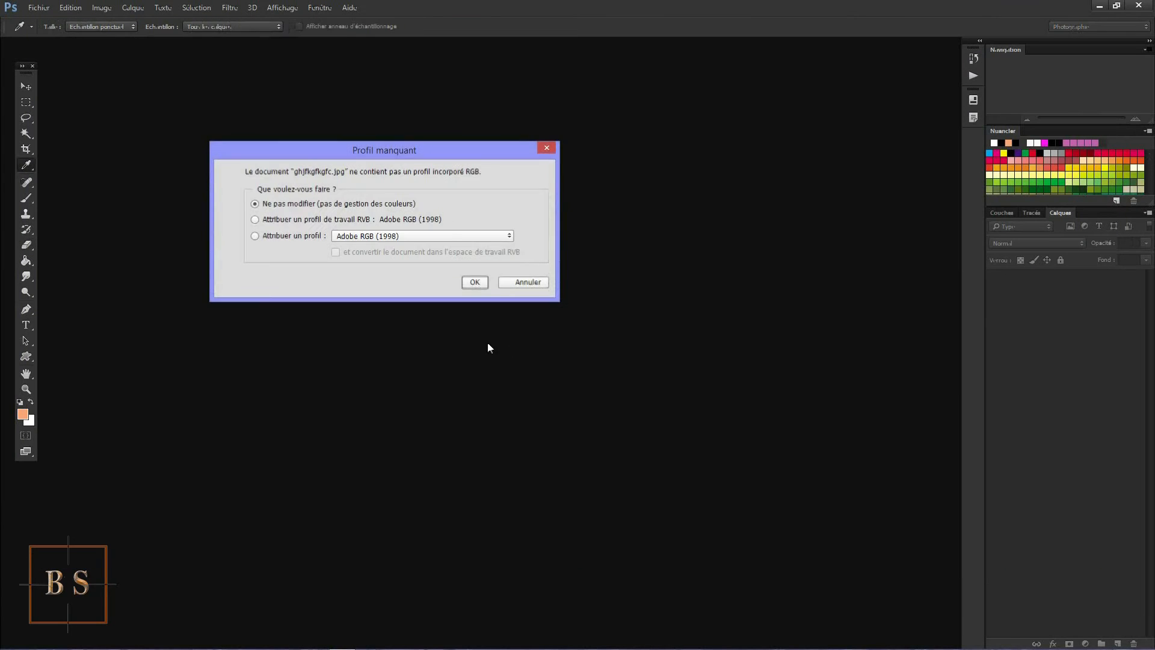
{"action": "left_click", "coordinate": [474, 282]}
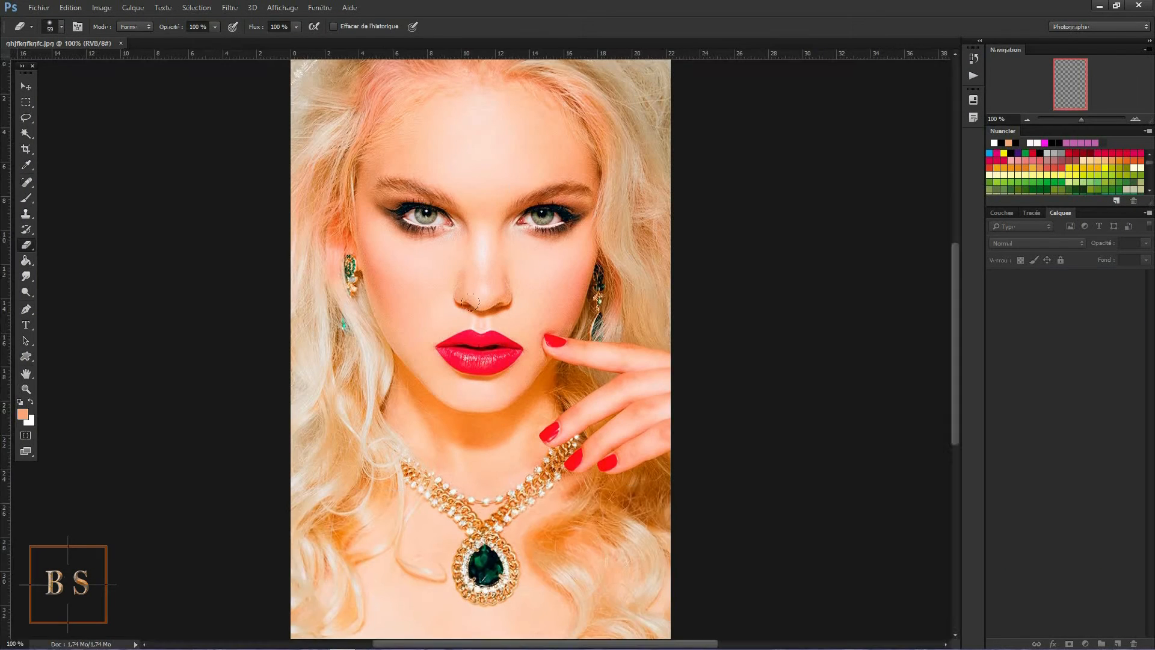
- Unlock the background layer of the blonde portrait to make it a regular editable layer
{"action": "key", "text": "z"}
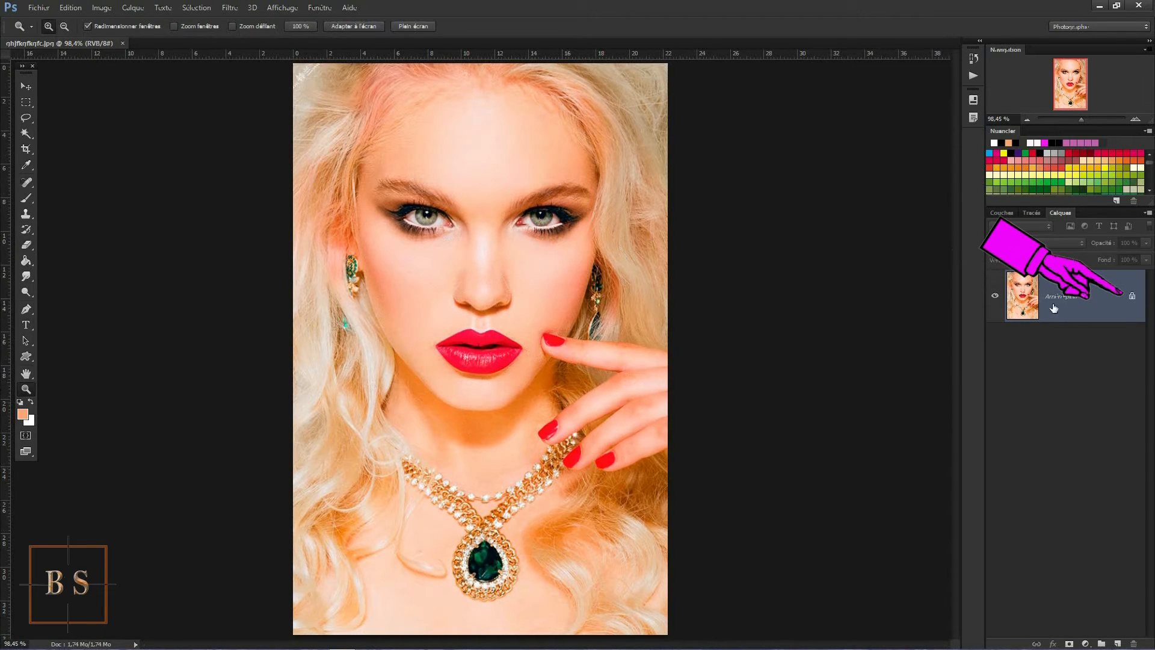
{"action": "left_click", "coordinate": [1131, 297]}
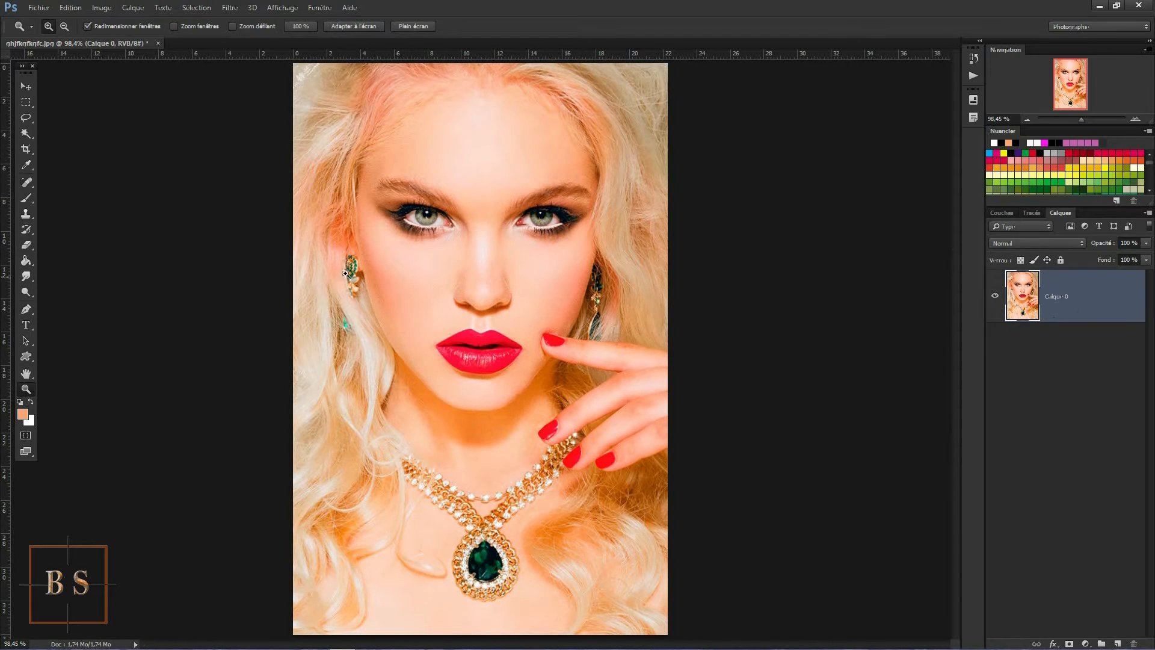
- Place the Maquillage Yeux Verts image as an embedded layer and stretch it vertically to cover the full canvas height
{"action": "left_click", "coordinate": [38, 8]}
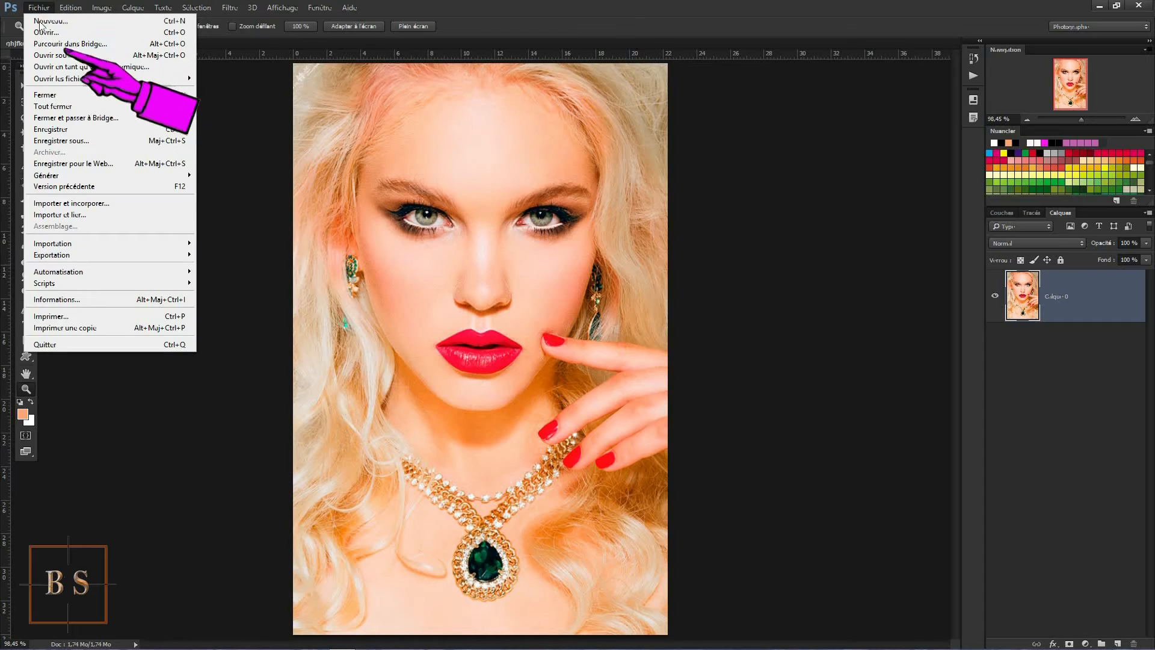
{"action": "left_click", "coordinate": [53, 207]}
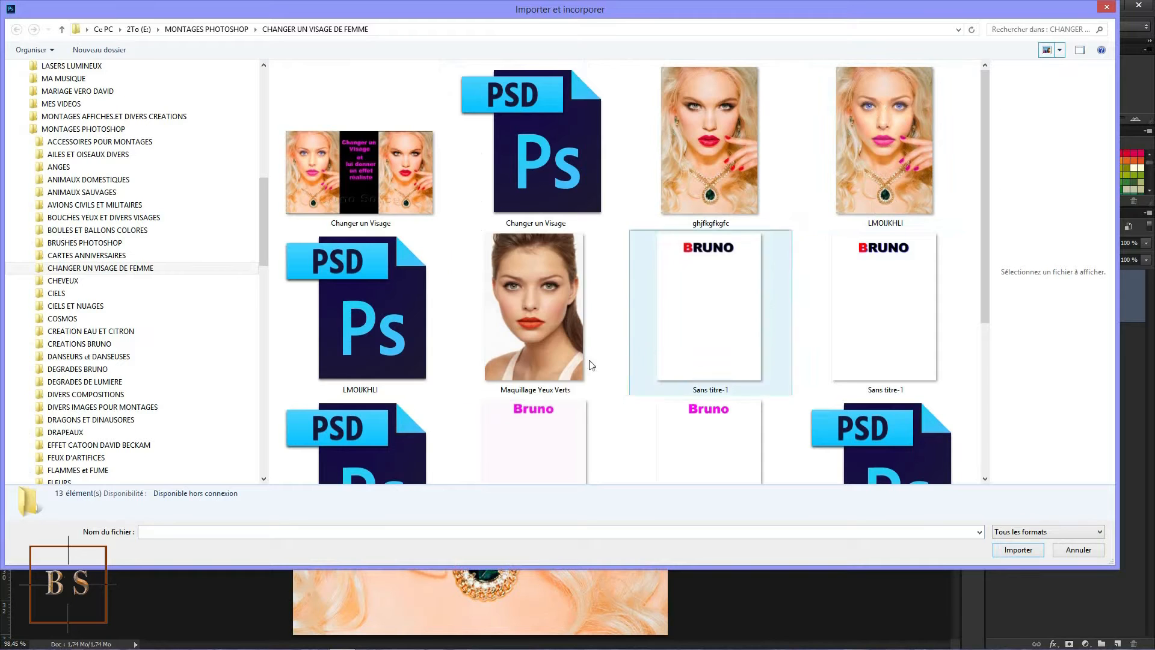
{"action": "double_click", "coordinate": [534, 304]}
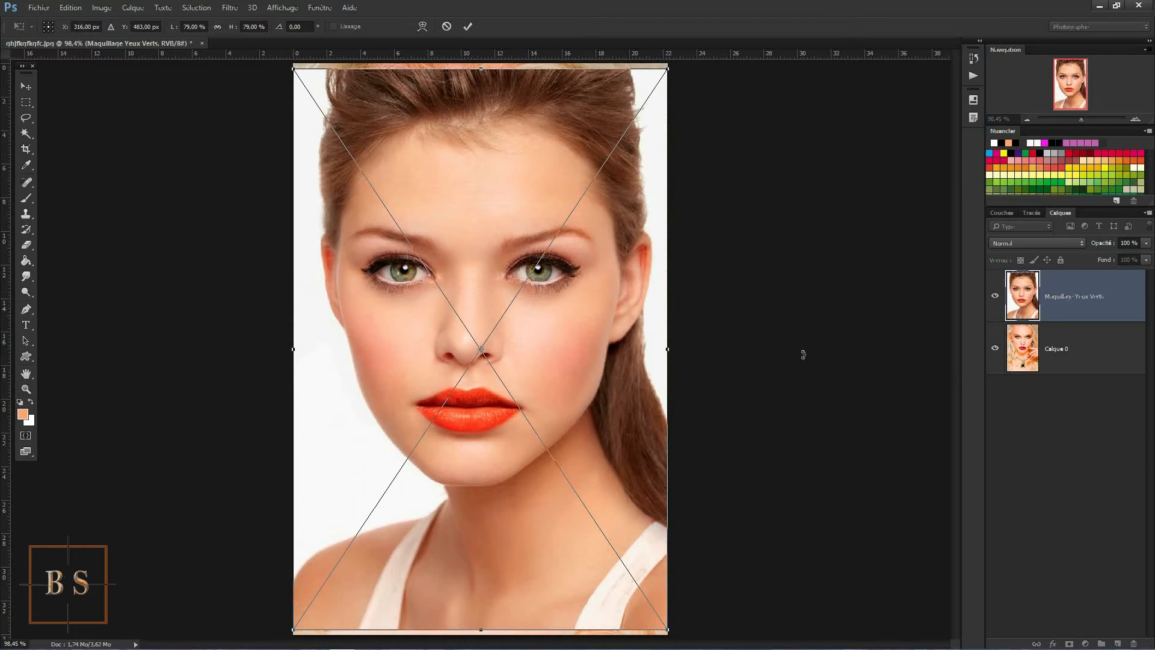
{"action": "left_click_drag", "start_coordinate": [481, 70], "coordinate": [481, 64]}
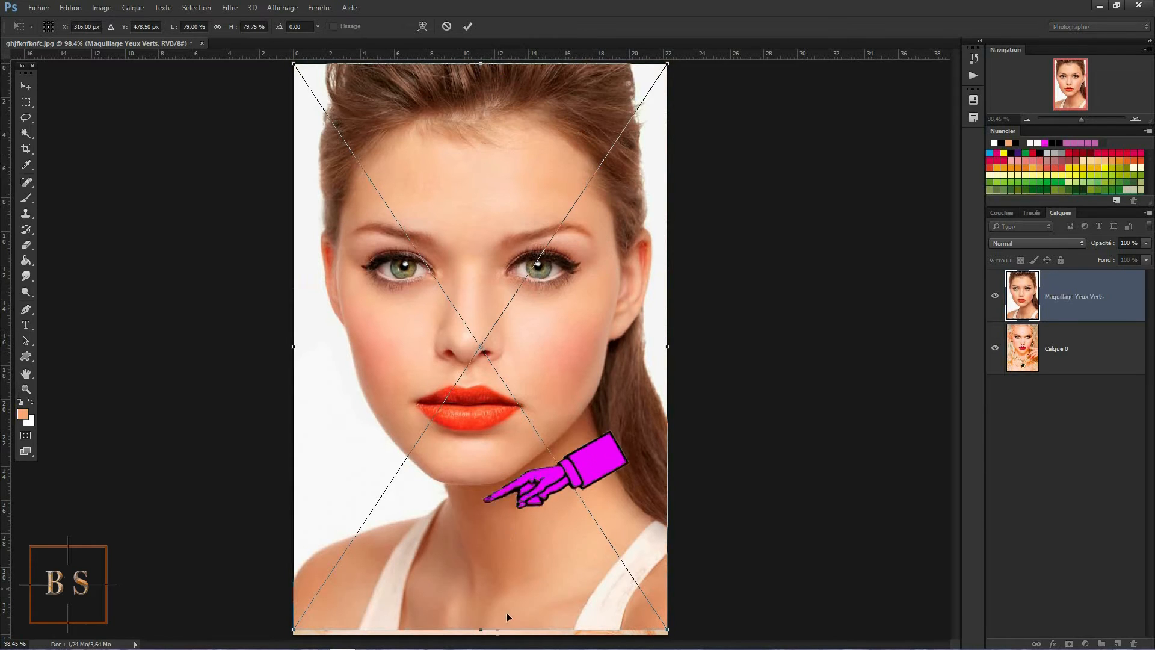
{"action": "left_click_drag", "start_coordinate": [481, 630], "coordinate": [482, 633]}
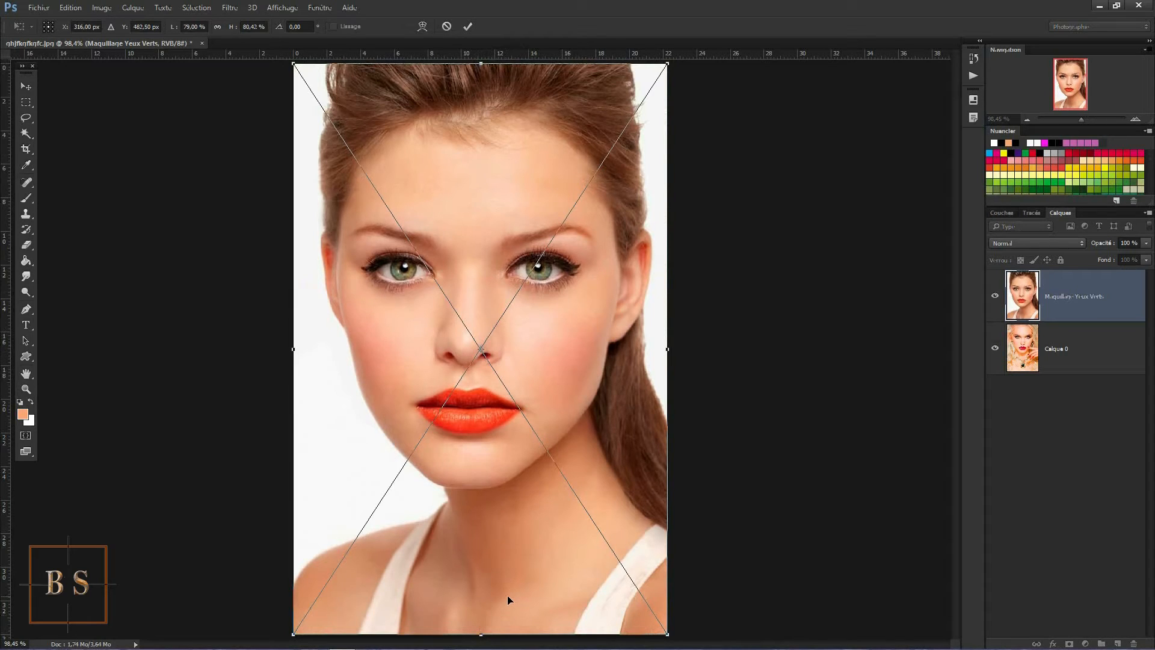
{"action": "left_click", "coordinate": [468, 27]}
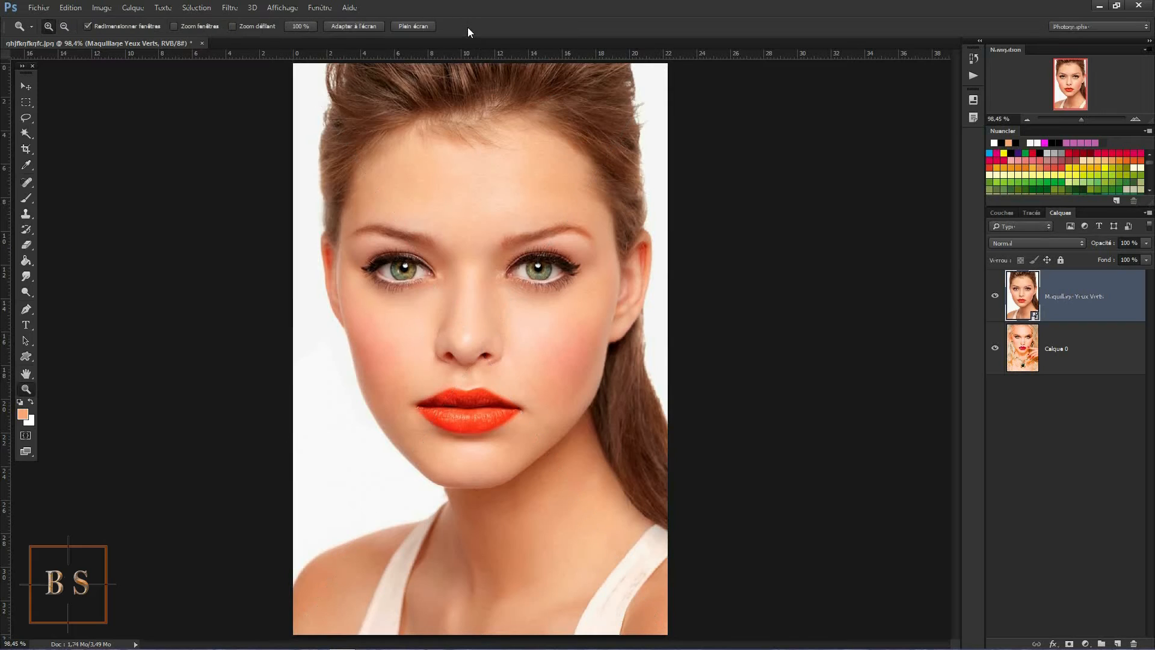
- Rasterize the Maquillage Yeux Verts layer
{"action": "right_click", "coordinate": [1048, 312]}
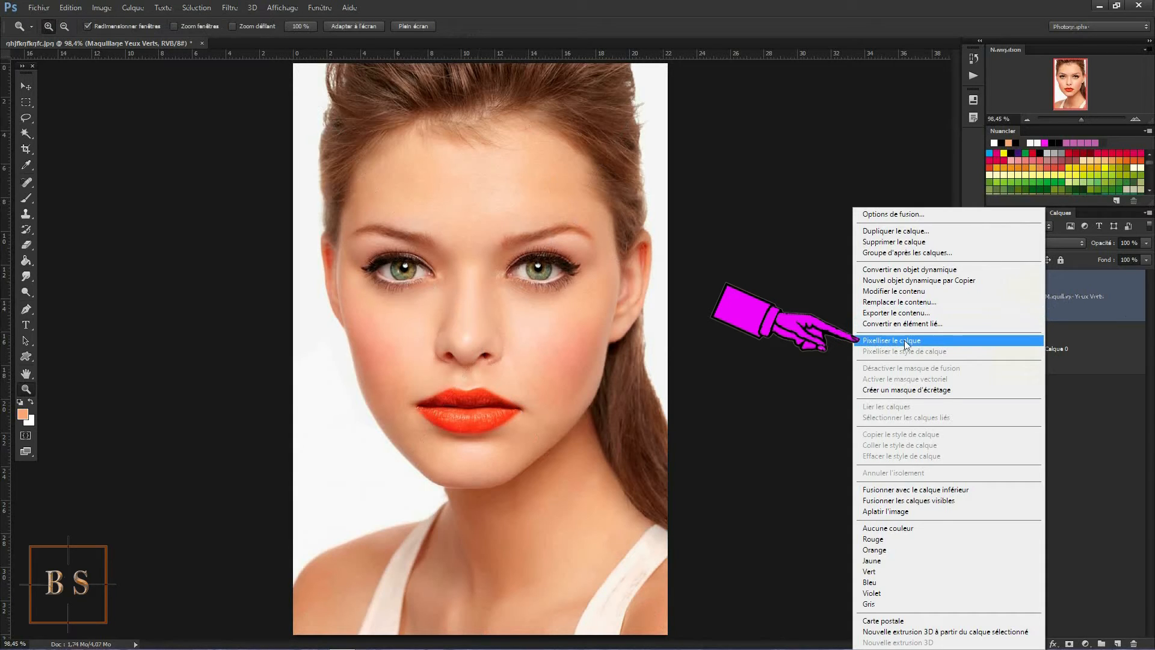
{"action": "left_click", "coordinate": [905, 341]}
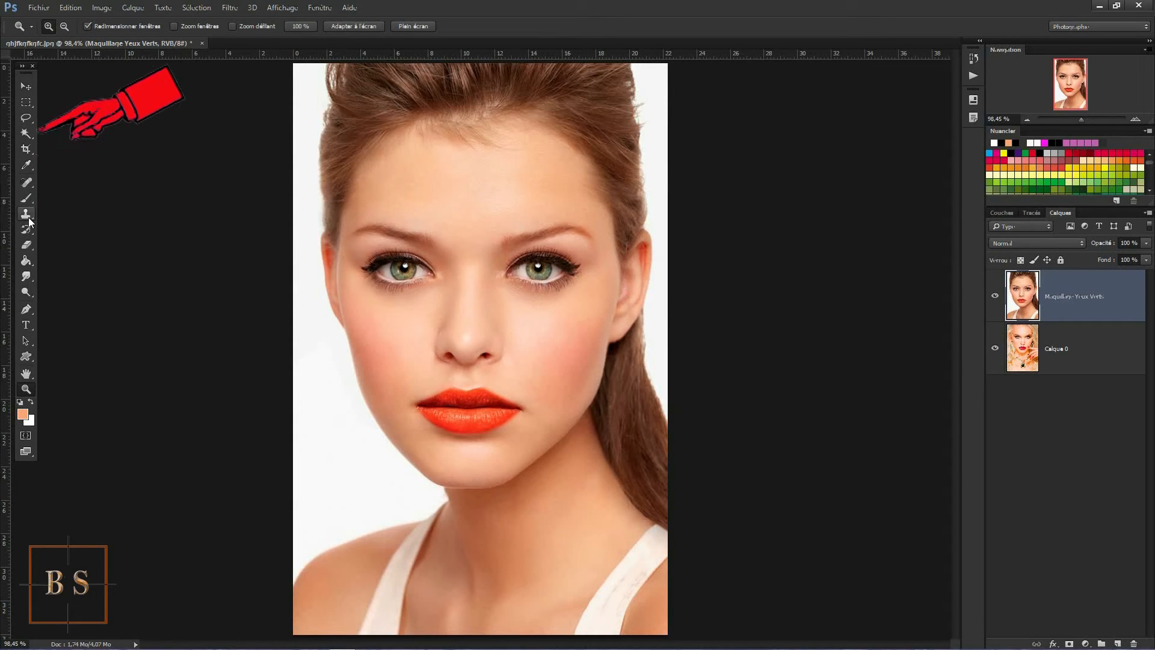
- Outline the brunette's face with the freehand Lasso, from just above the eyebrows around the cheeks and chin
{"action": "left_click", "coordinate": [26, 118]}
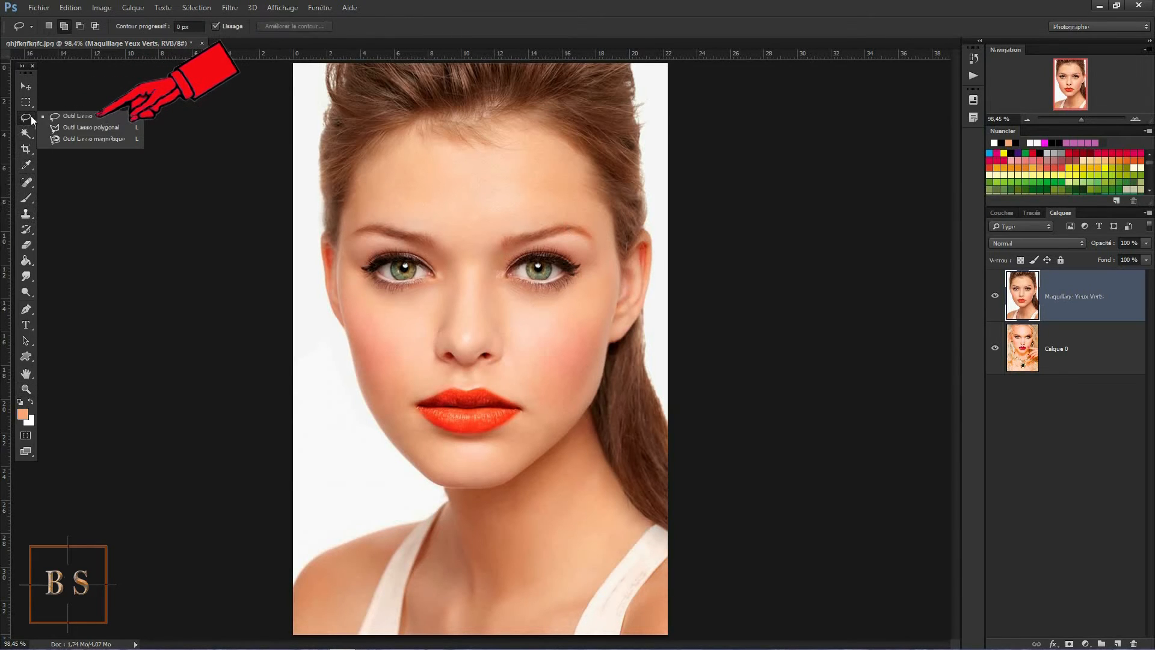
{"action": "left_click", "coordinate": [72, 115]}
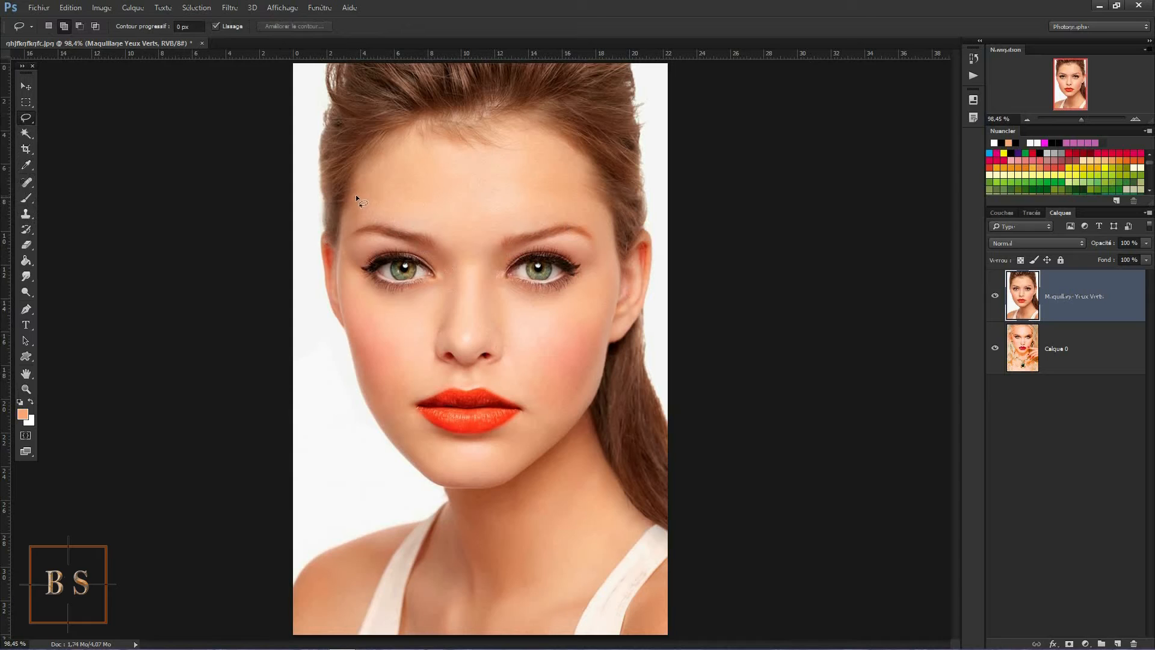
{"action": "left_click_drag", "start_coordinate": [356, 196], "coordinate": [545, 196]}
{"action": "mouse_move", "coordinate": [472, 492]}
{"action": "left_mouse_down"}
{"action": "mouse_move", "coordinate": [401, 463]}
{"action": "mouse_move", "coordinate": [372, 421]}
{"action": "mouse_move", "coordinate": [335, 259]}
{"action": "left_mouse_up"}
{"action": "left_click_drag", "start_coordinate": [351, 198], "coordinate": [351, 196]}
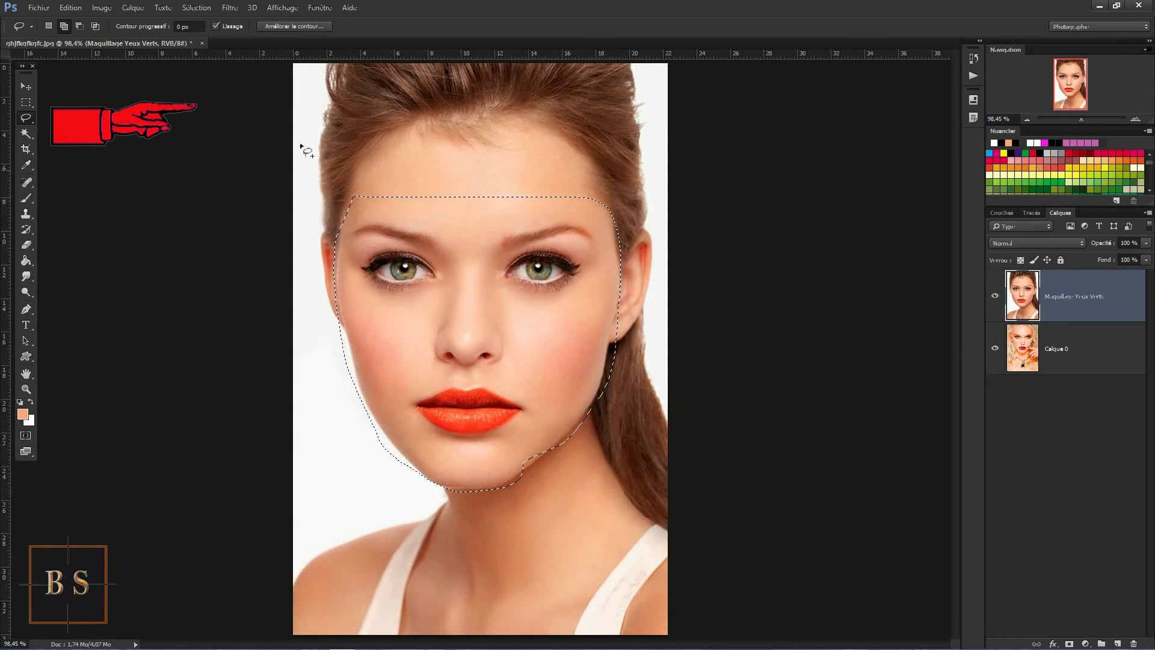
- Refine the edge of the face selection with a detection radius of 20 px
{"action": "left_click", "coordinate": [298, 28]}
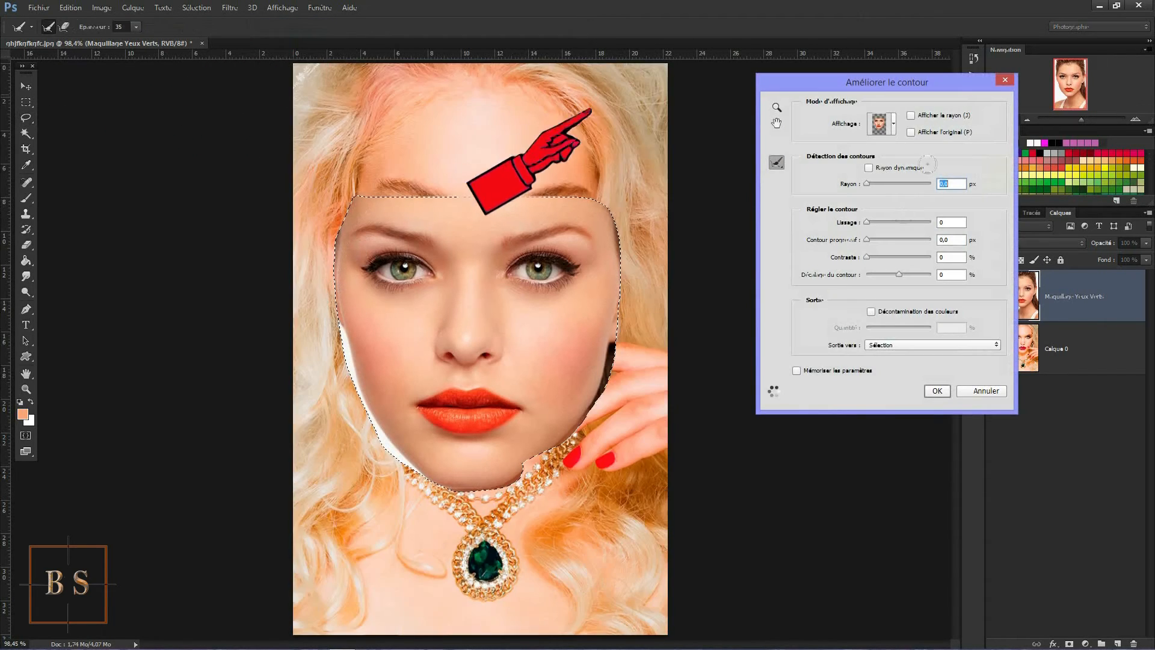
{"action": "left_click_drag", "start_coordinate": [949, 81], "coordinate": [875, 92]}
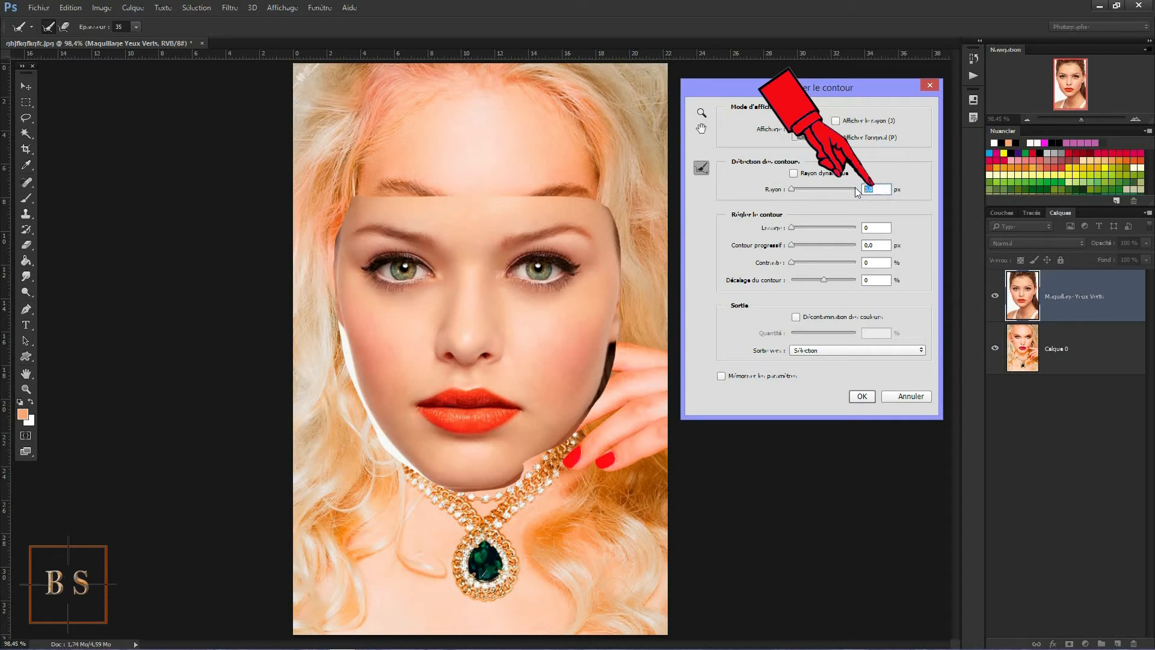
{"action": "type", "text": "20"}
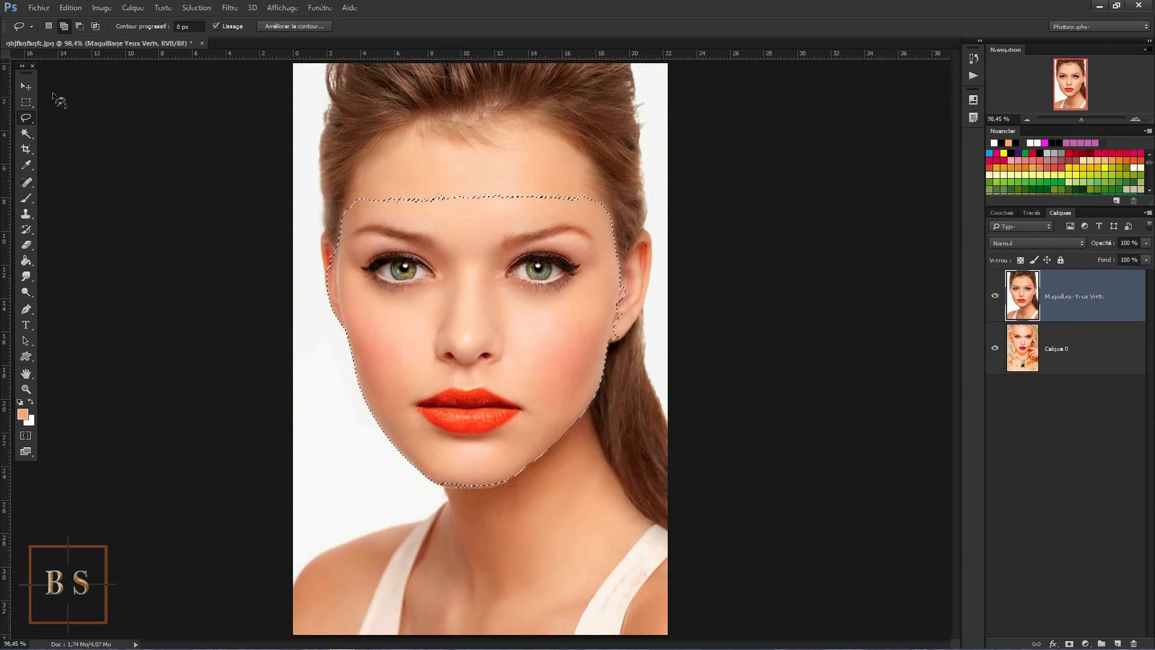
- Invert the selection, delete everything around the face on the Maquillage Yeux Verts layer, and deselect
{"action": "left_click", "coordinate": [25, 86]}
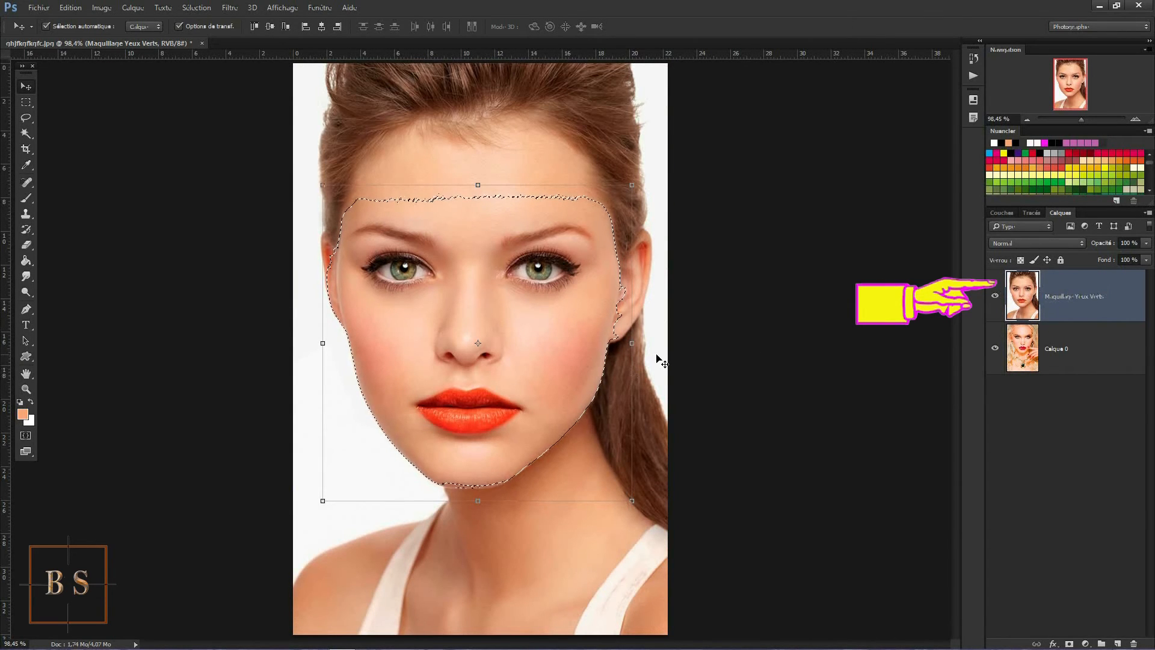
{"action": "key", "text": "shift+ctrl+i"}
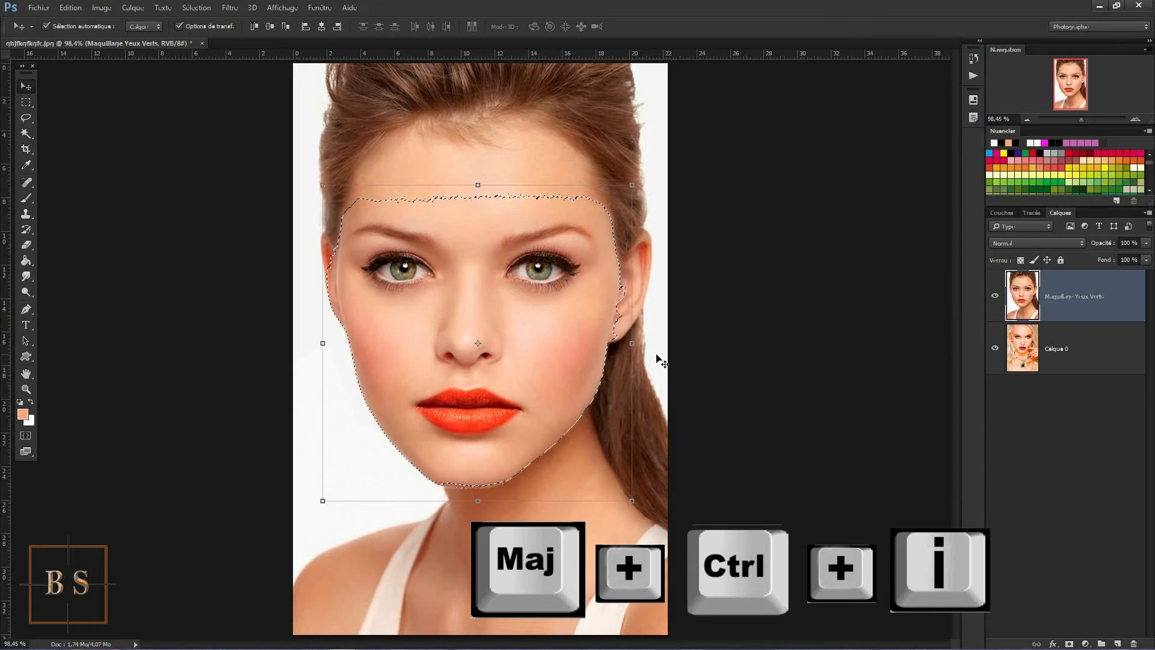
{"action": "key", "text": "ctrl+shift+i"}
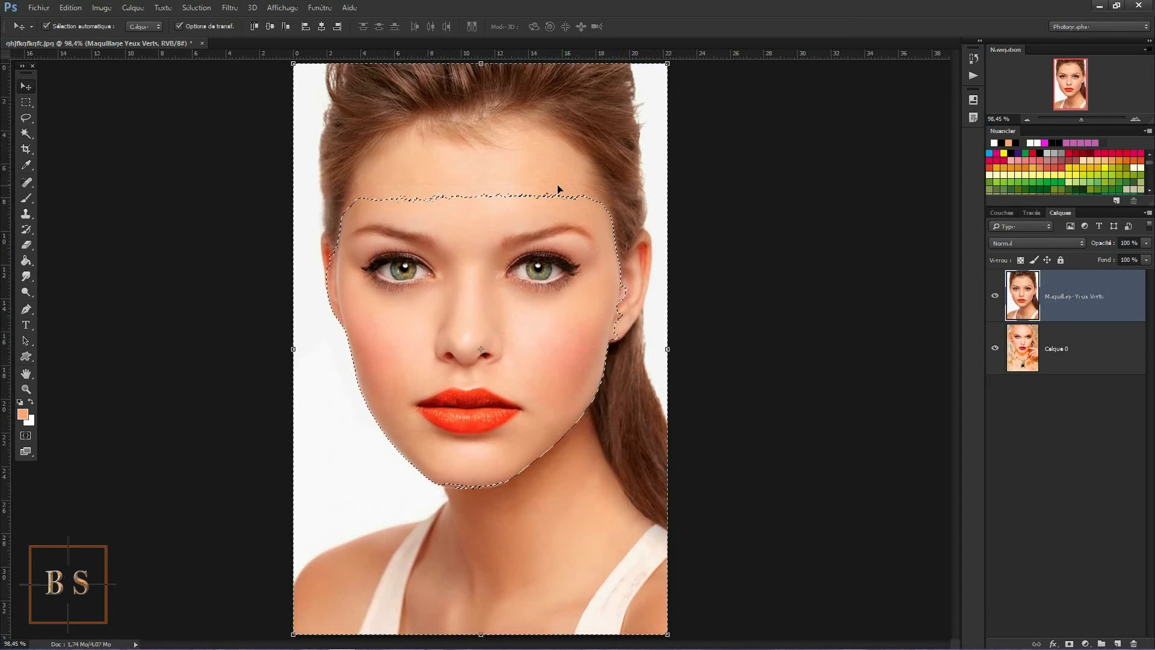
{"action": "key", "text": "Delete"}
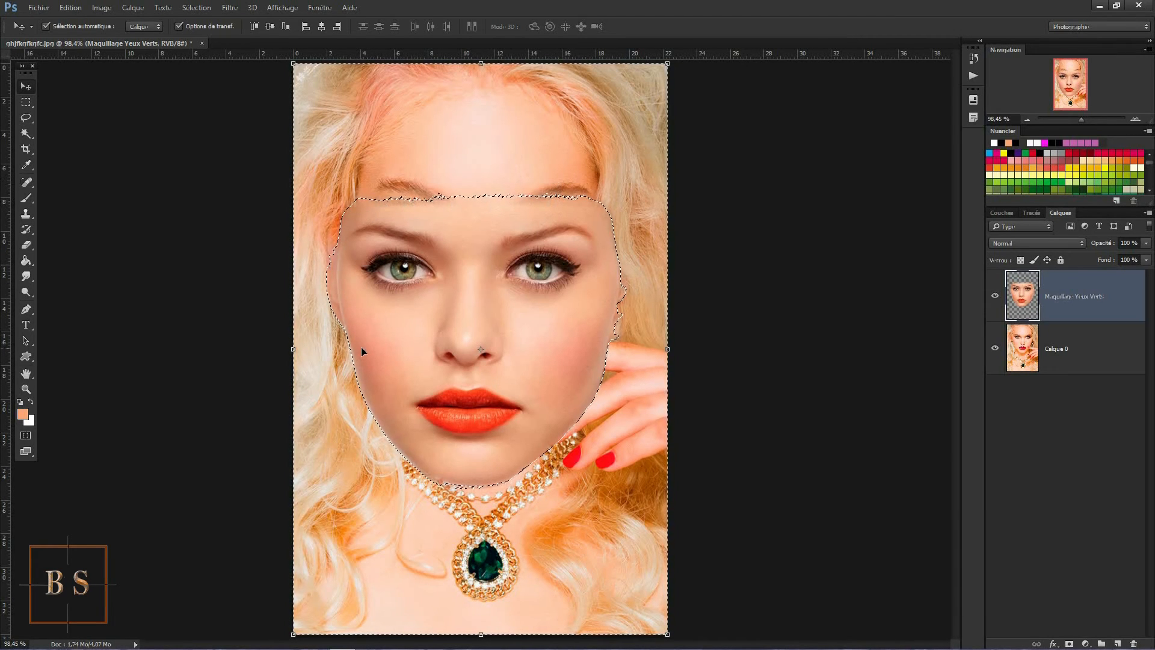
{"action": "key", "text": "ctrl+d"}
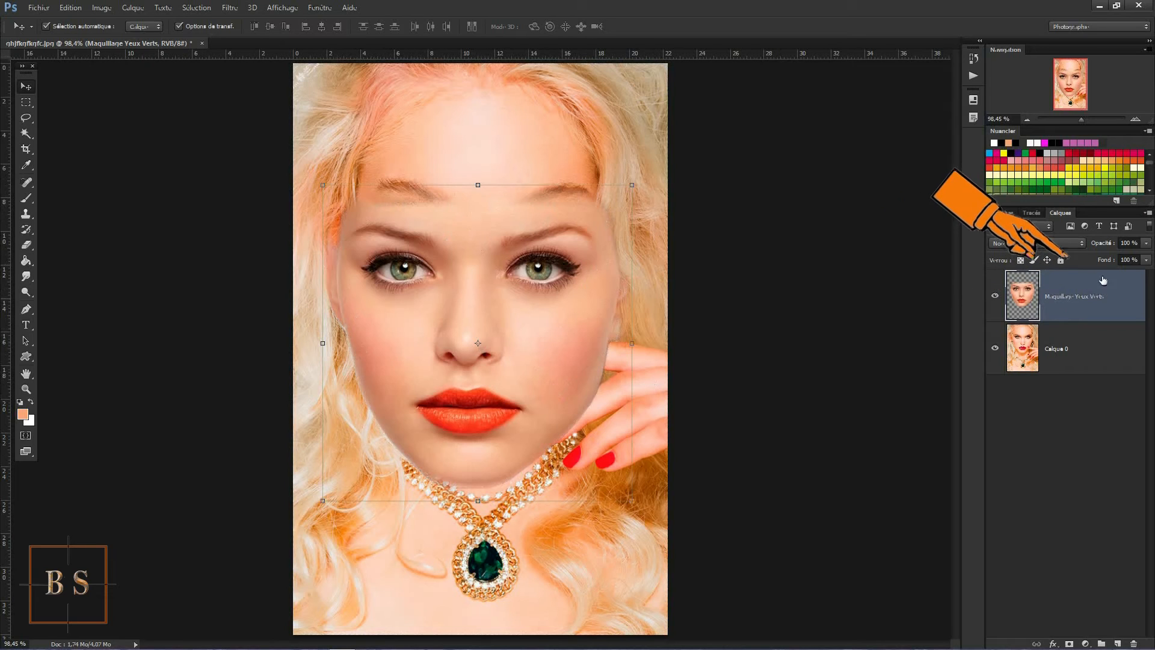
- Lower the Maquillage Yeux Verts layer's opacity to 60% and move the face up over the blonde's eyes, nose and mouth
{"action": "left_click_drag", "start_coordinate": [1101, 246], "coordinate": [1079, 248]}
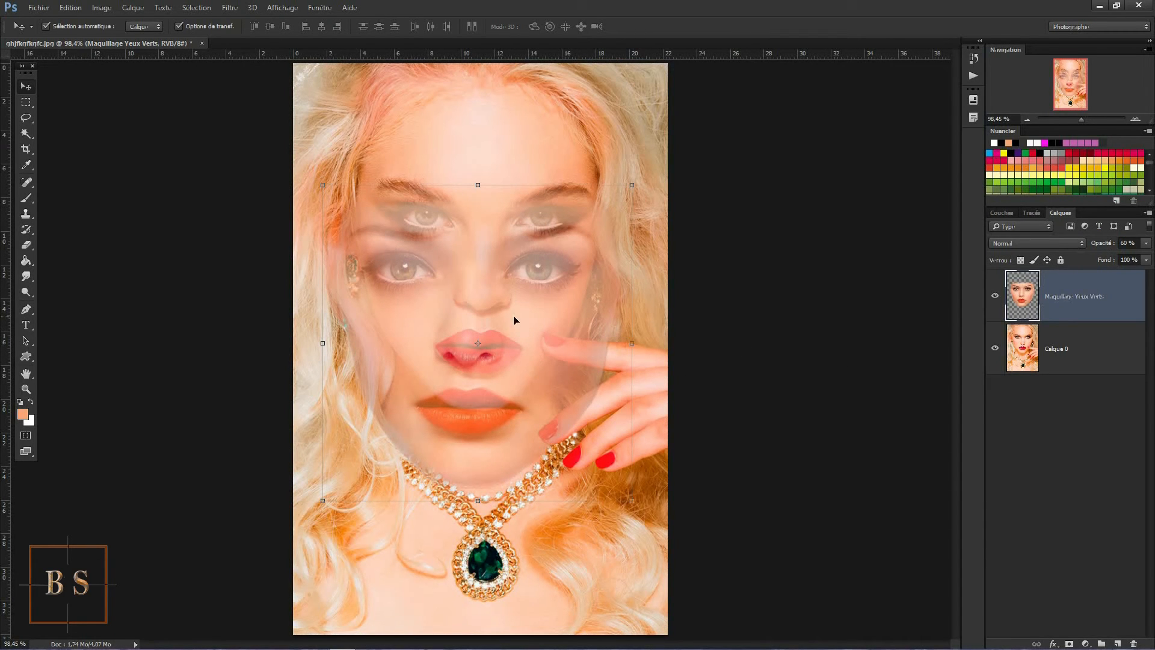
{"action": "left_click_drag", "start_coordinate": [525, 337], "coordinate": [536, 297]}
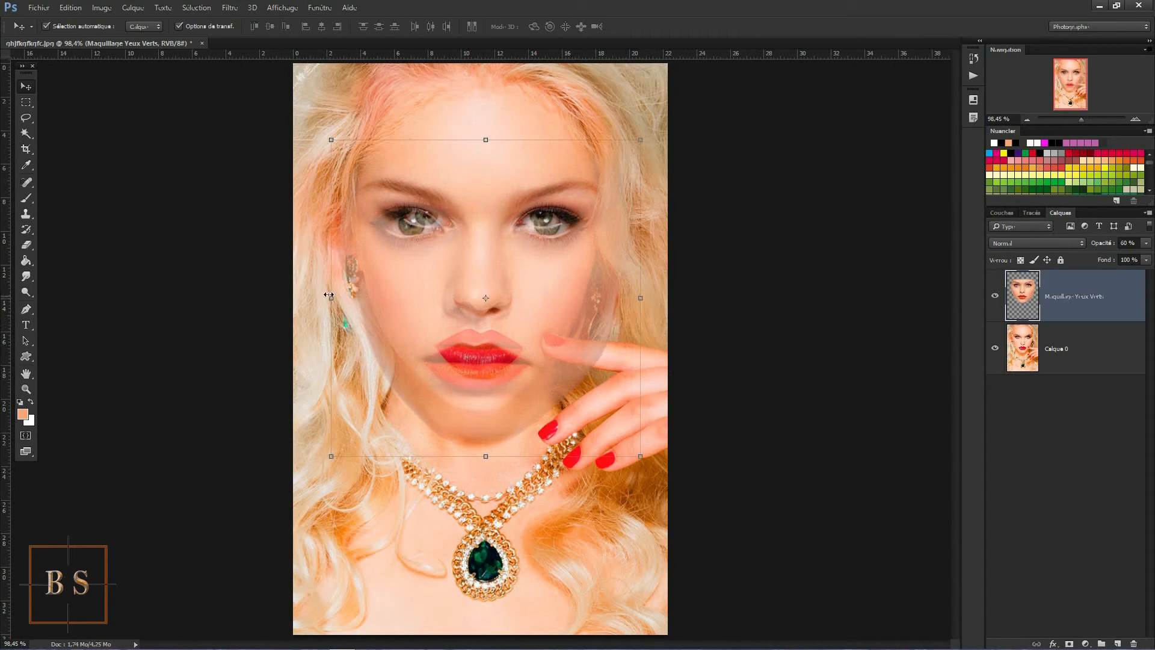
- Scale the pasted face to about 89% width and 96% height so its features match the blonde's, and apply the transform
{"action": "left_click_drag", "start_coordinate": [329, 295], "coordinate": [343, 297]}
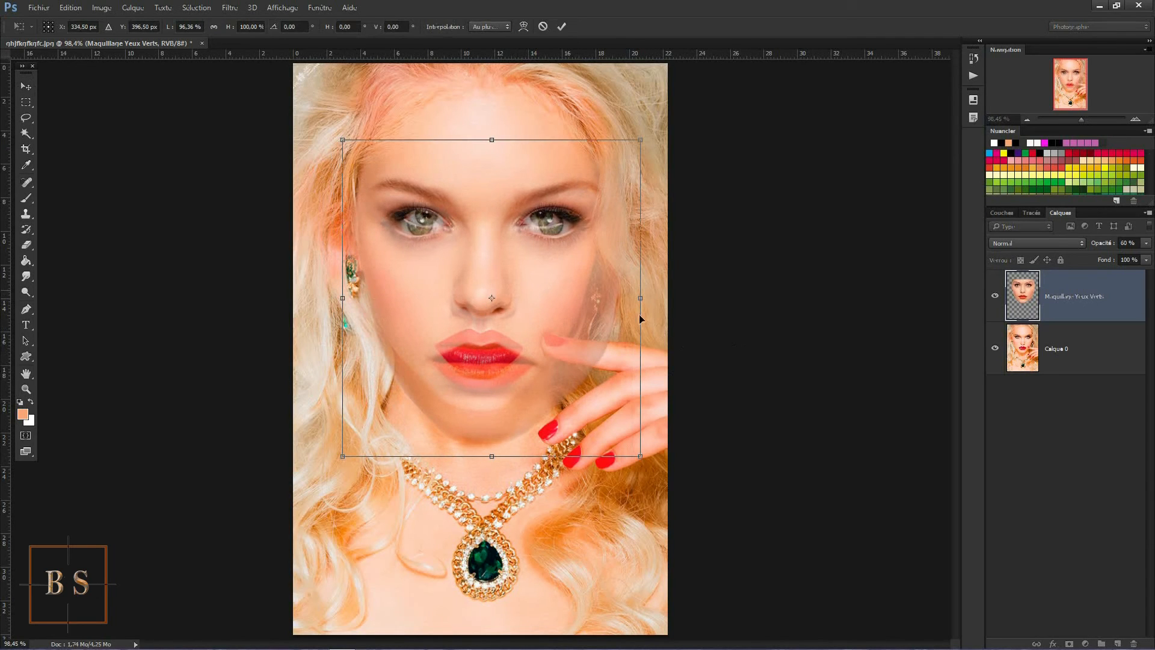
{"action": "left_click_drag", "start_coordinate": [631, 297], "coordinate": [619, 298]}
{"action": "left_click_drag", "start_coordinate": [485, 455], "coordinate": [488, 439]}
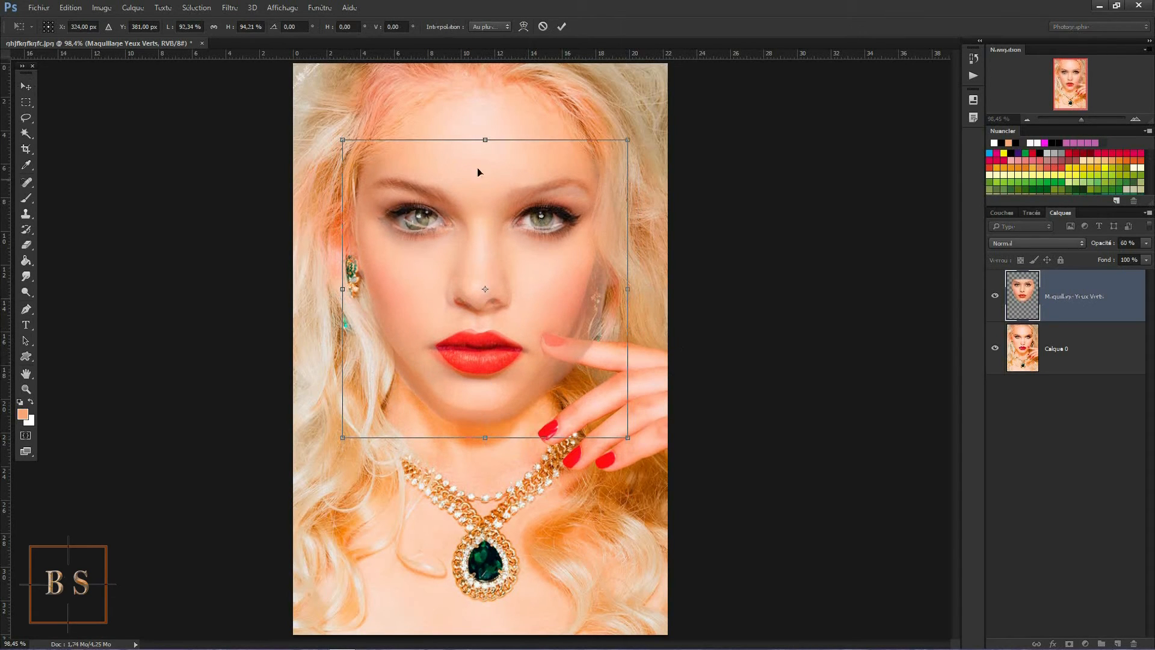
{"action": "left_click_drag", "start_coordinate": [486, 140], "coordinate": [487, 135]}
{"action": "left_click_drag", "start_coordinate": [343, 286], "coordinate": [353, 287]}
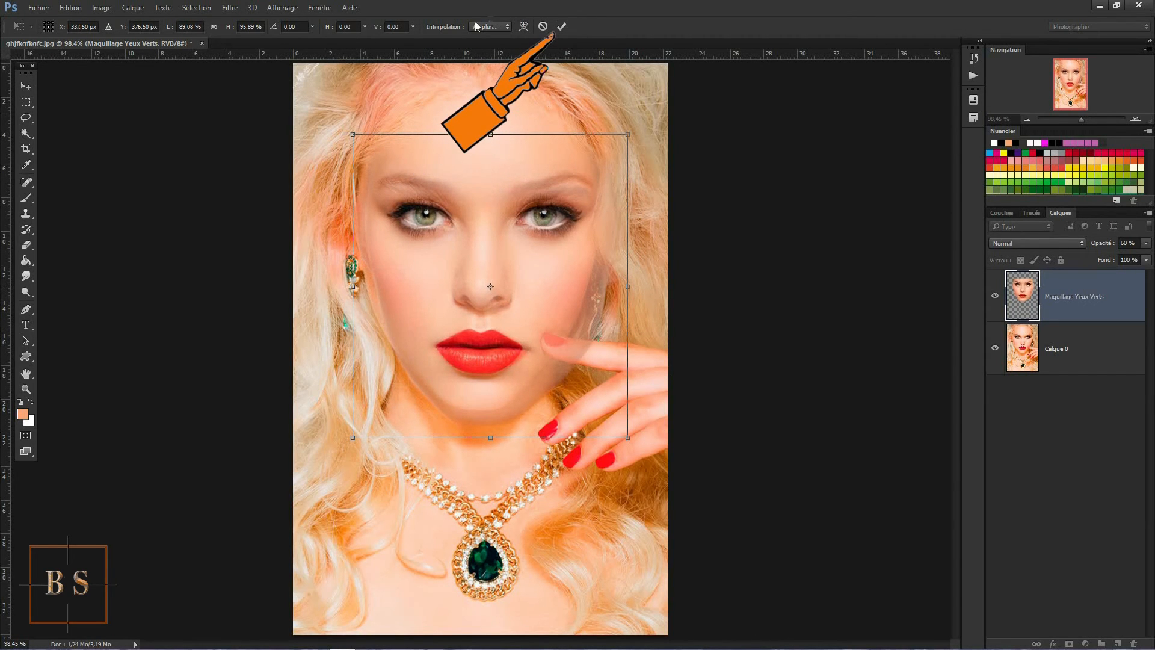
{"action": "left_click", "coordinate": [562, 28]}
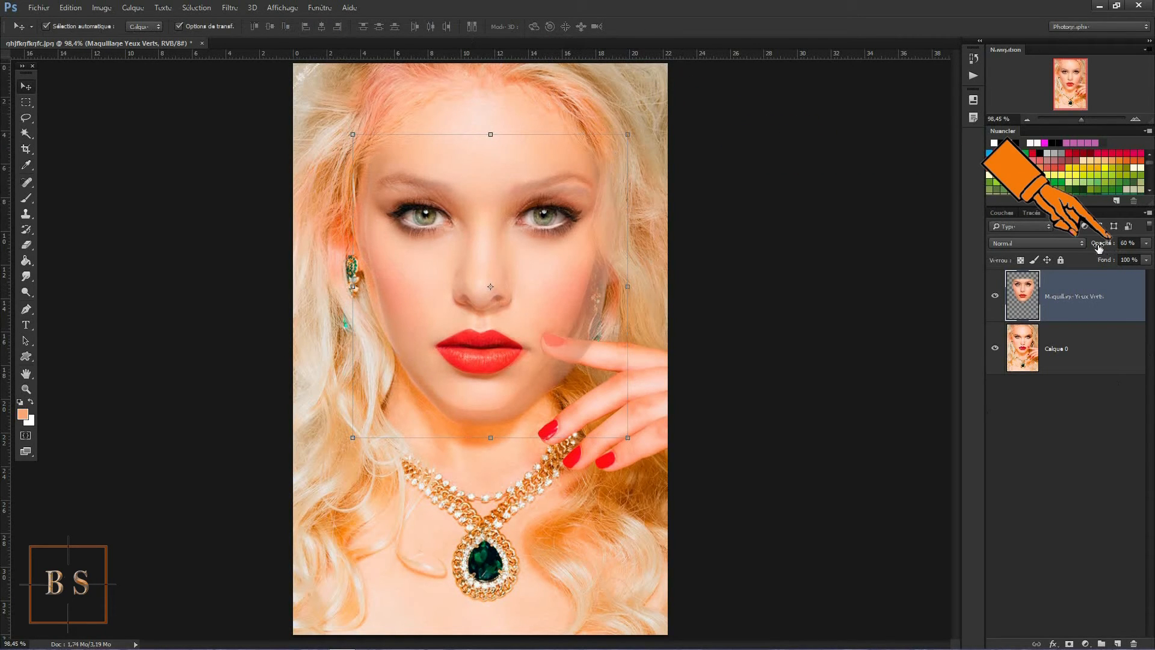
- Restore the Maquillage Yeux Verts layer's opacity to 100% and add a layer mask to it
{"action": "left_click_drag", "start_coordinate": [1099, 246], "coordinate": [1147, 250]}
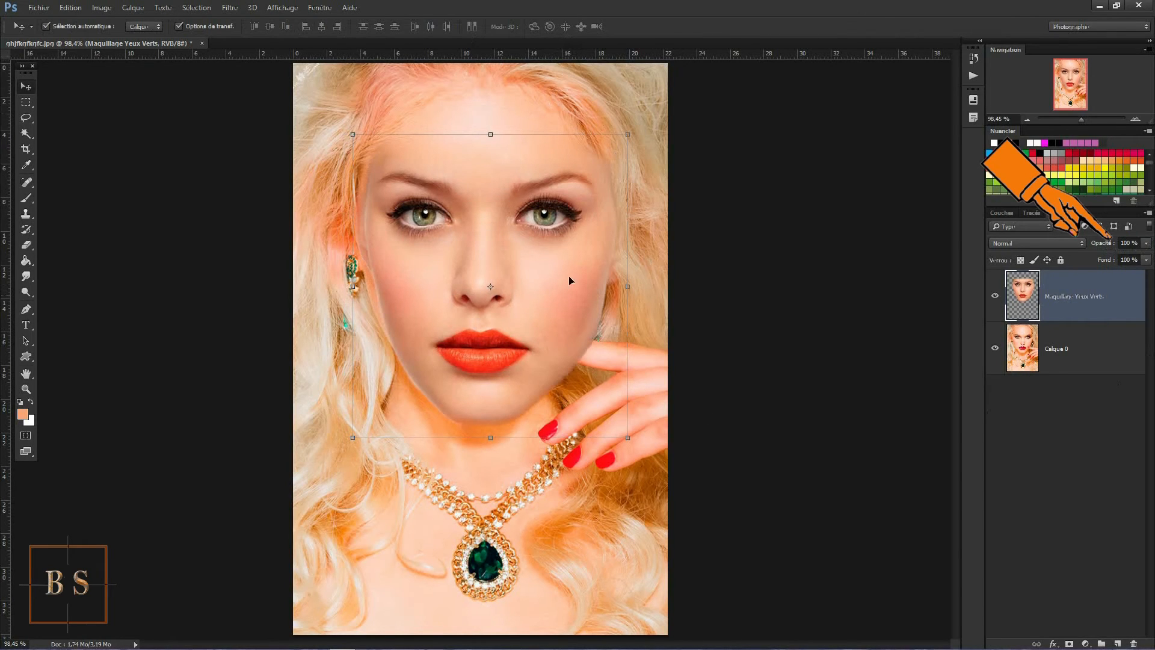
{"action": "left_click", "coordinate": [643, 104]}
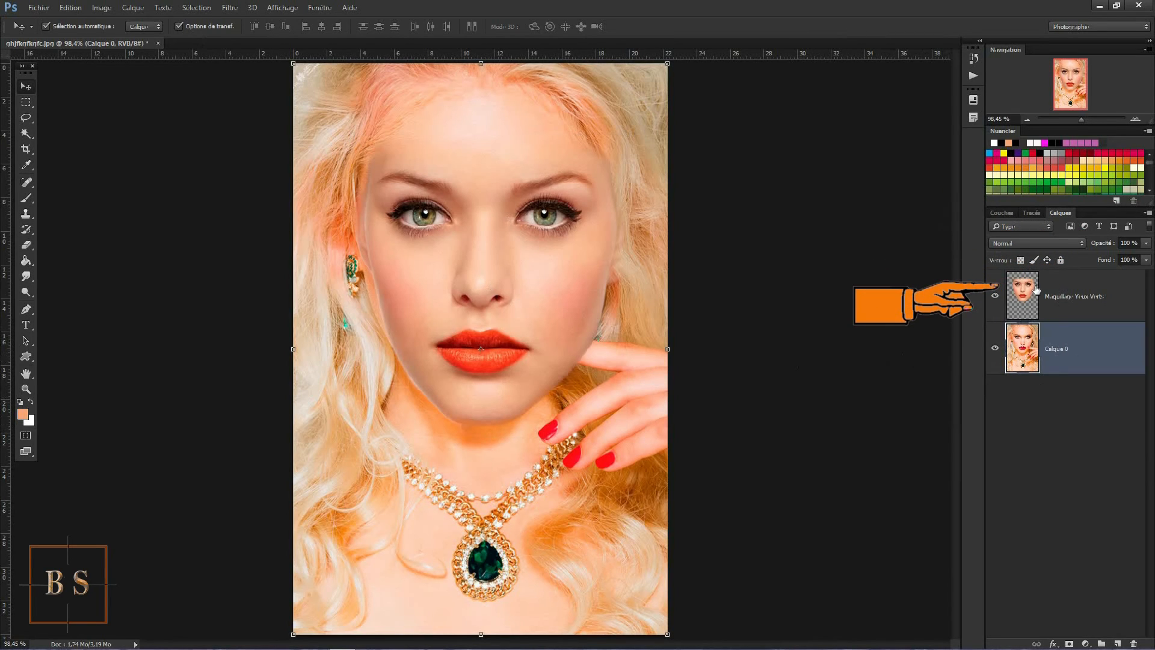
{"action": "left_click", "coordinate": [1129, 304]}
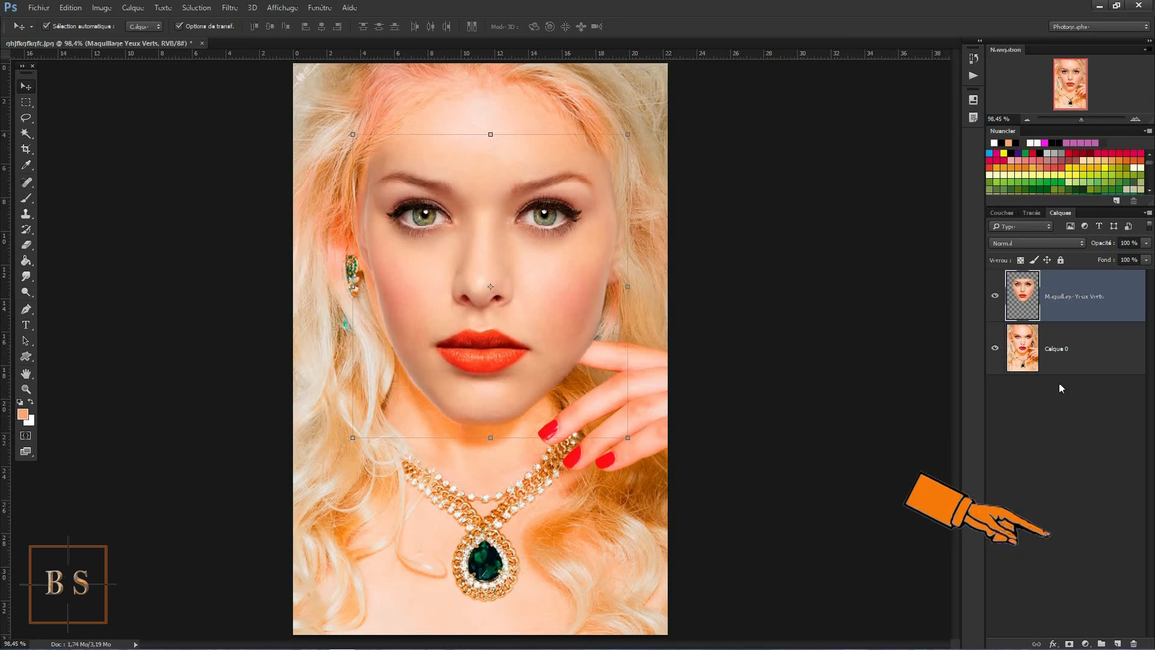
{"action": "left_click", "coordinate": [1070, 644]}
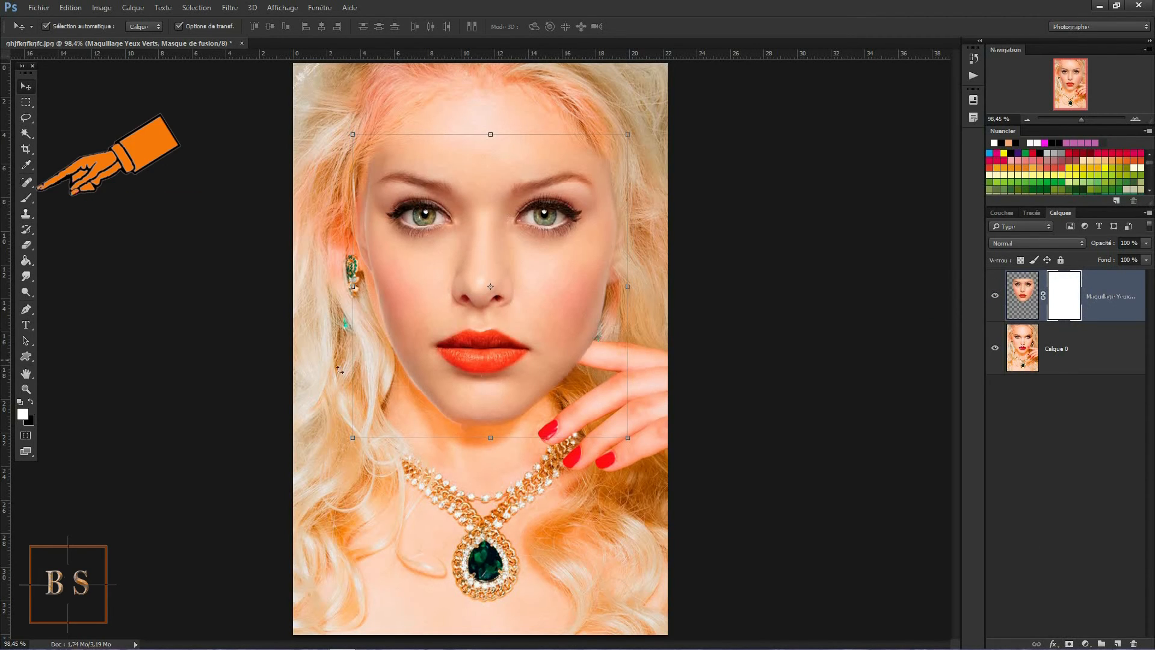
- Paint black on the layer mask around the face's contour with a soft 111 px Brush at 0% hardness to blend its edges
{"action": "left_click", "coordinate": [26, 198]}
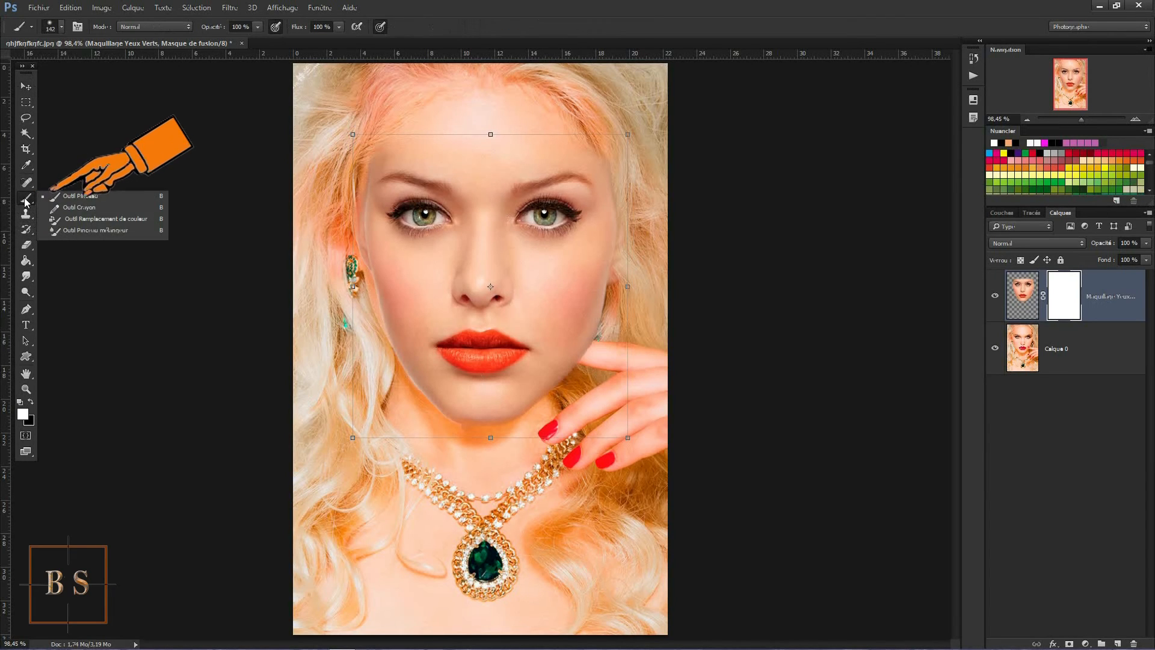
{"action": "left_click", "coordinate": [77, 197]}
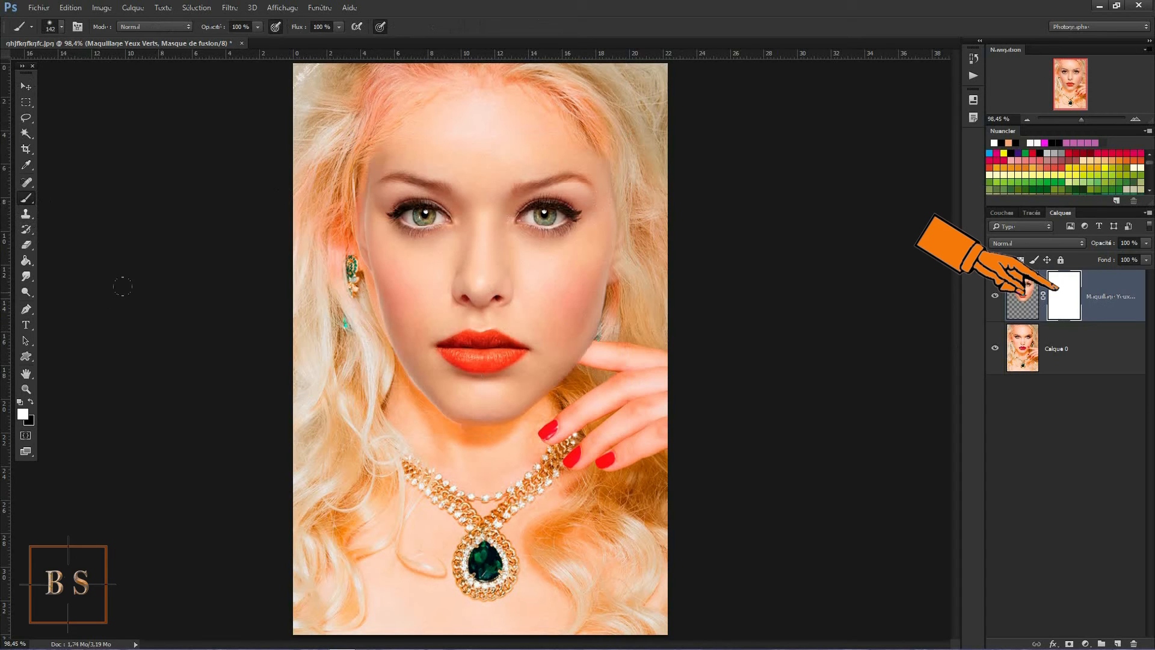
{"action": "left_click", "coordinate": [31, 401]}
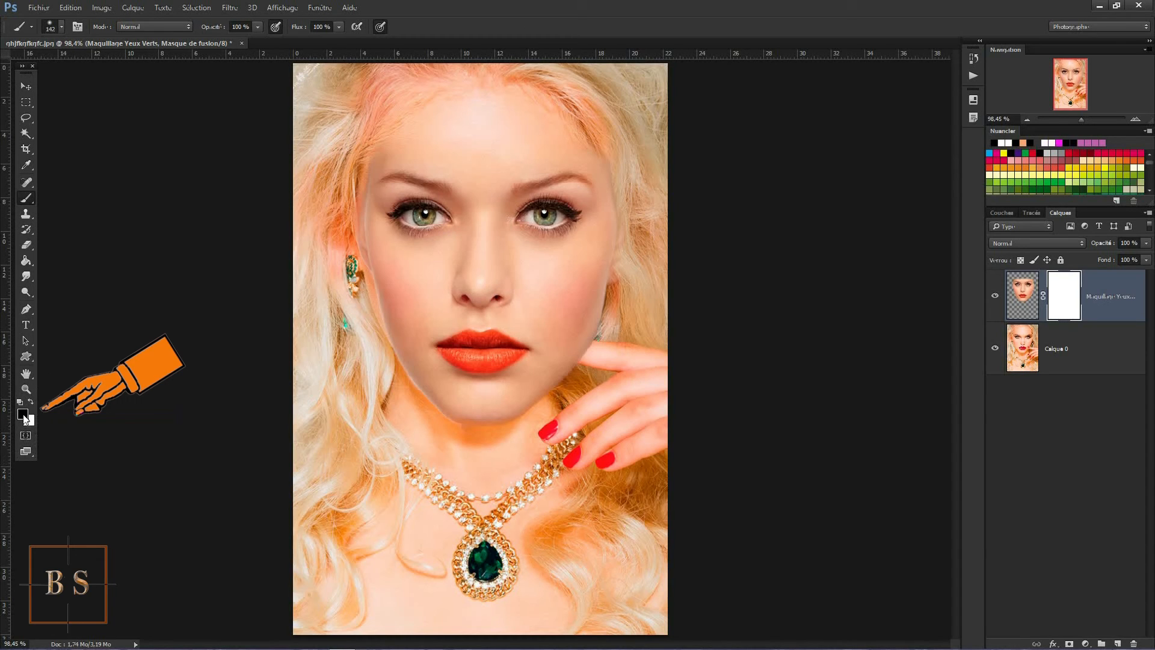
{"action": "right_click", "coordinate": [462, 240]}
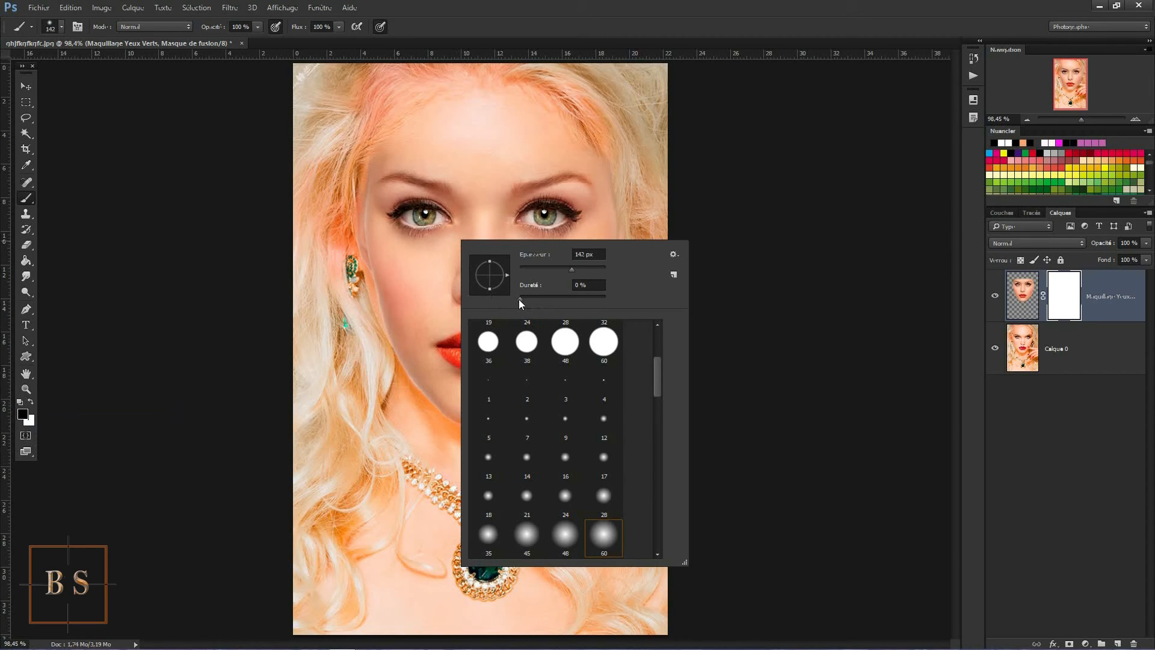
{"action": "left_click_drag", "start_coordinate": [573, 269], "coordinate": [565, 269]}
{"action": "left_click", "coordinate": [463, 99]}
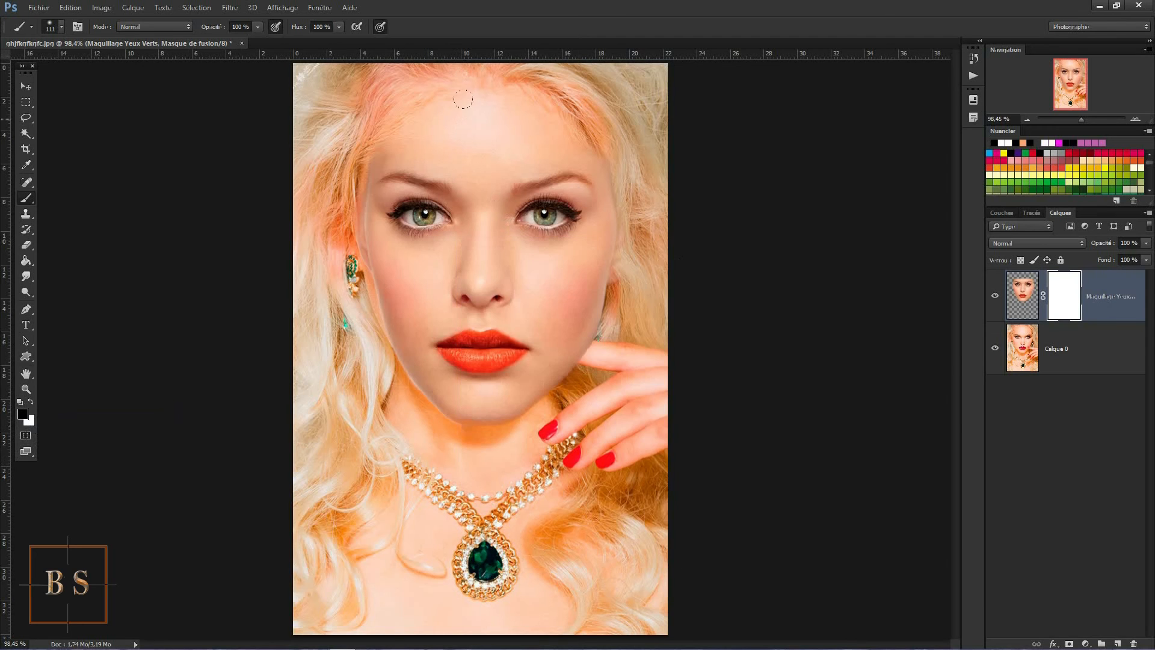
{"action": "mouse_move", "coordinate": [493, 112]}
{"action": "left_mouse_down"}
{"action": "mouse_move", "coordinate": [560, 102]}
{"action": "mouse_move", "coordinate": [532, 111]}
{"action": "mouse_move", "coordinate": [595, 121]}
{"action": "mouse_move", "coordinate": [639, 151]}
{"action": "mouse_move", "coordinate": [605, 144]}
{"action": "mouse_move", "coordinate": [629, 205]}
{"action": "mouse_move", "coordinate": [651, 177]}
{"action": "left_mouse_up"}
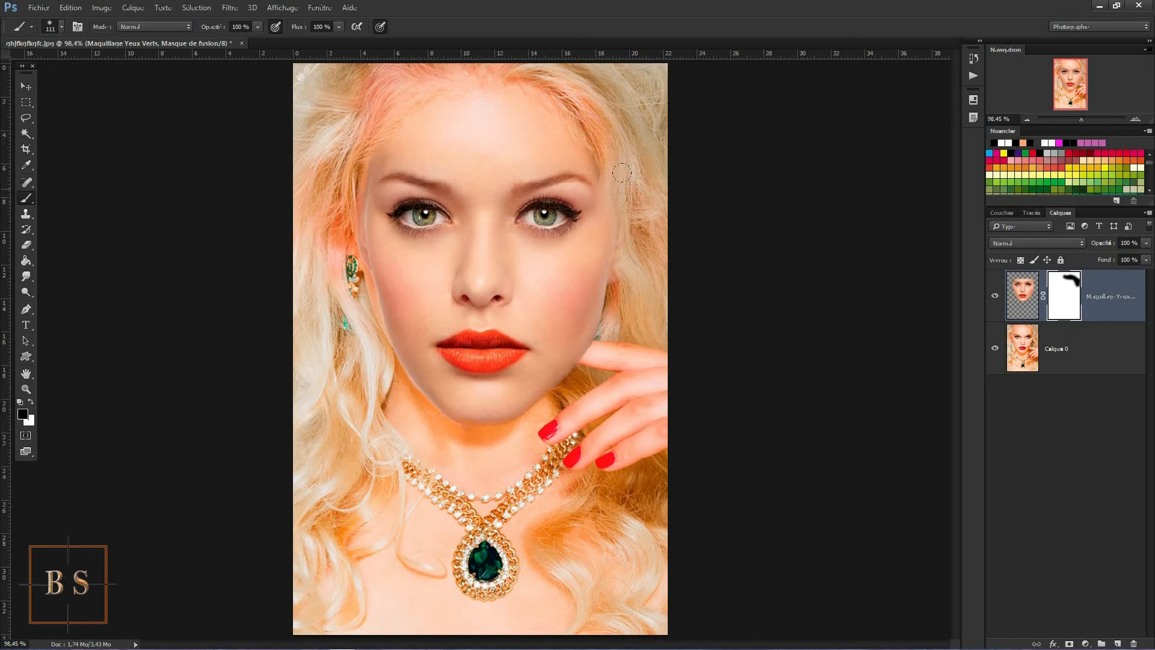
{"action": "left_click_drag", "start_coordinate": [611, 220], "coordinate": [602, 298]}
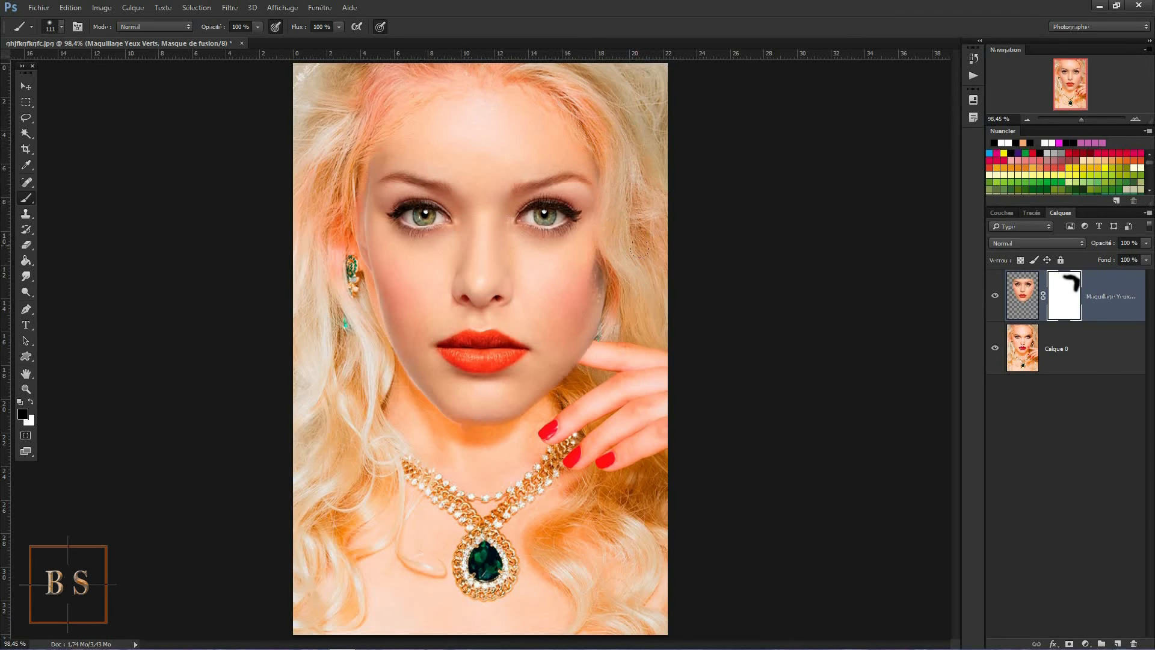
{"action": "mouse_move", "coordinate": [599, 241]}
{"action": "left_mouse_down"}
{"action": "mouse_move", "coordinate": [594, 285]}
{"action": "mouse_move", "coordinate": [633, 275]}
{"action": "mouse_move", "coordinate": [600, 269]}
{"action": "mouse_move", "coordinate": [606, 289]}
{"action": "mouse_move", "coordinate": [612, 279]}
{"action": "mouse_move", "coordinate": [590, 272]}
{"action": "mouse_move", "coordinate": [586, 329]}
{"action": "mouse_move", "coordinate": [625, 300]}
{"action": "mouse_move", "coordinate": [588, 271]}
{"action": "mouse_move", "coordinate": [593, 334]}
{"action": "mouse_move", "coordinate": [631, 328]}
{"action": "mouse_move", "coordinate": [559, 304]}
{"action": "mouse_move", "coordinate": [573, 260]}
{"action": "mouse_move", "coordinate": [583, 260]}
{"action": "mouse_move", "coordinate": [572, 271]}
{"action": "mouse_move", "coordinate": [593, 333]}
{"action": "mouse_move", "coordinate": [570, 341]}
{"action": "mouse_move", "coordinate": [573, 372]}
{"action": "mouse_move", "coordinate": [564, 350]}
{"action": "mouse_move", "coordinate": [536, 400]}
{"action": "mouse_move", "coordinate": [555, 371]}
{"action": "mouse_move", "coordinate": [529, 399]}
{"action": "mouse_move", "coordinate": [533, 385]}
{"action": "mouse_move", "coordinate": [476, 415]}
{"action": "mouse_move", "coordinate": [538, 392]}
{"action": "mouse_move", "coordinate": [435, 409]}
{"action": "mouse_move", "coordinate": [495, 408]}
{"action": "mouse_move", "coordinate": [408, 401]}
{"action": "mouse_move", "coordinate": [487, 409]}
{"action": "mouse_move", "coordinate": [444, 415]}
{"action": "mouse_move", "coordinate": [545, 387]}
{"action": "mouse_move", "coordinate": [543, 364]}
{"action": "mouse_move", "coordinate": [524, 393]}
{"action": "mouse_move", "coordinate": [556, 358]}
{"action": "mouse_move", "coordinate": [437, 406]}
{"action": "mouse_move", "coordinate": [355, 305]}
{"action": "mouse_move", "coordinate": [332, 208]}
{"action": "mouse_move", "coordinate": [609, 171]}
{"action": "left_mouse_up"}
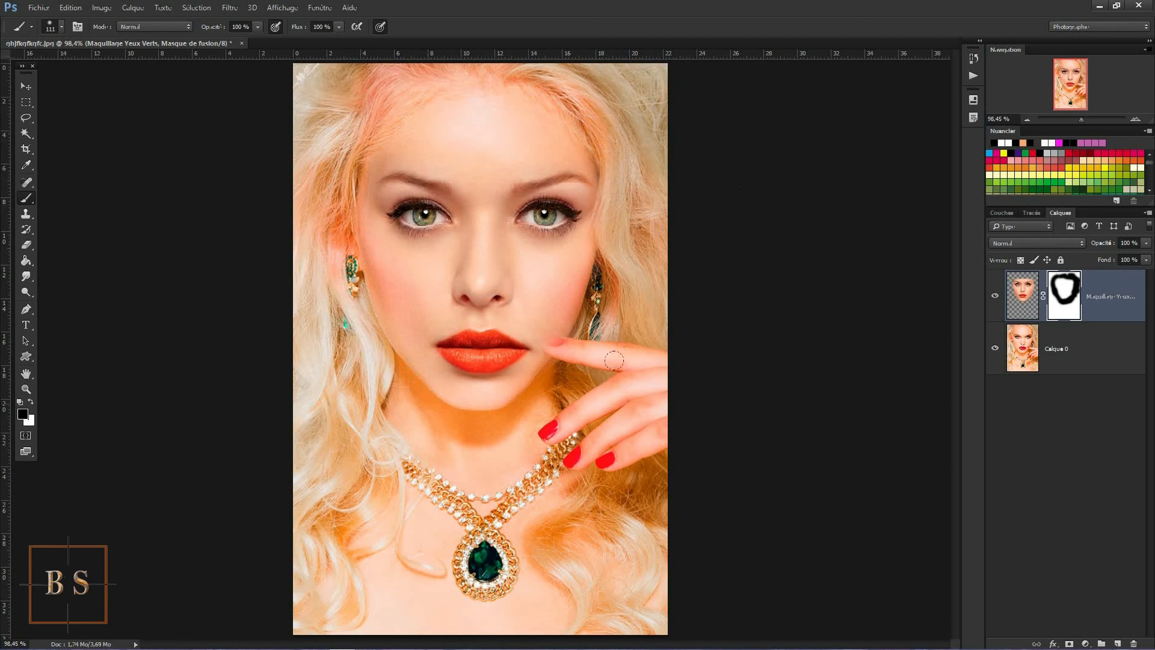
- Reduce the brush size and paint black on the mask over the fingertip touching the cheek to uncover it
{"action": "right_click", "coordinate": [589, 322]}
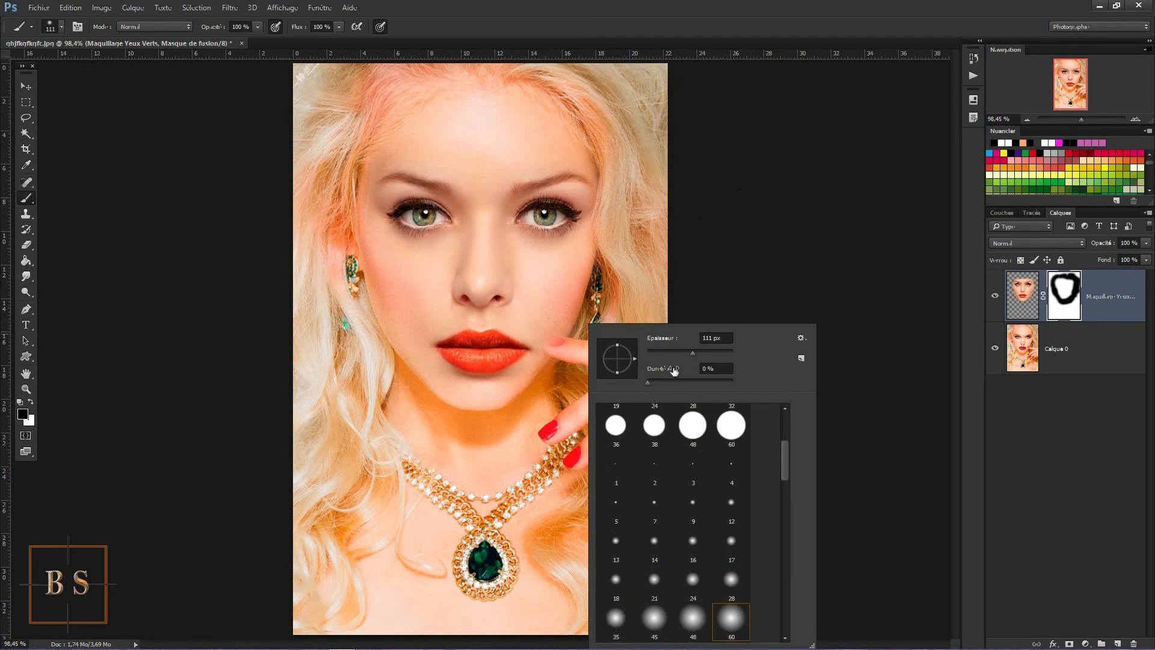
{"action": "left_click", "coordinate": [676, 353]}
{"action": "left_click", "coordinate": [545, 314]}
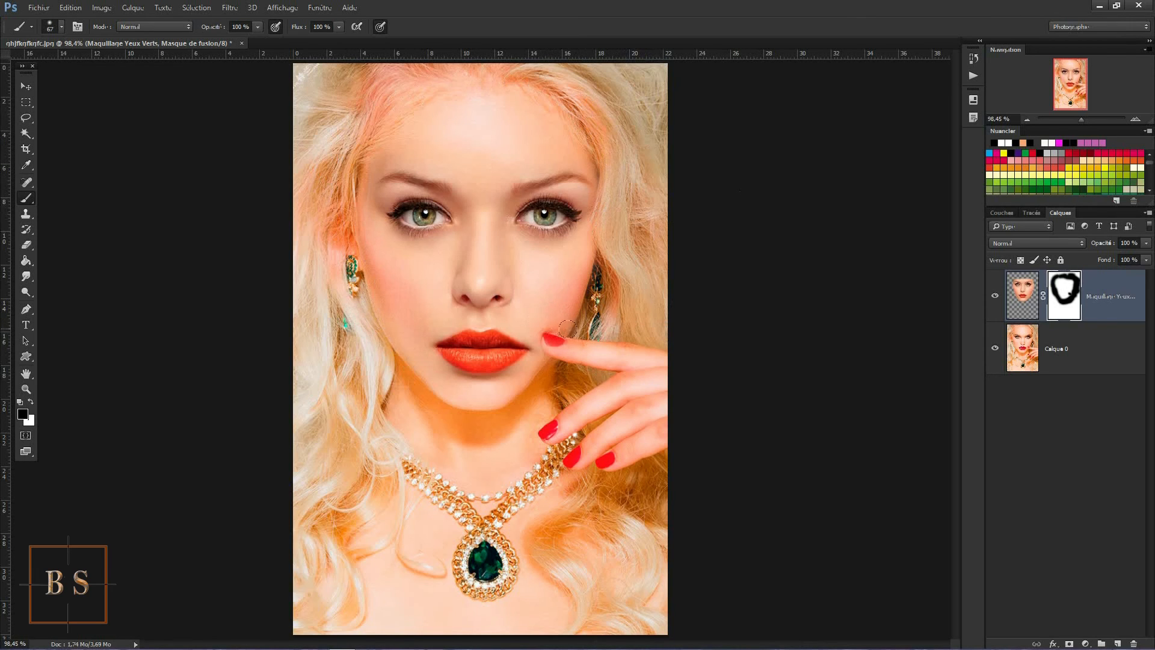